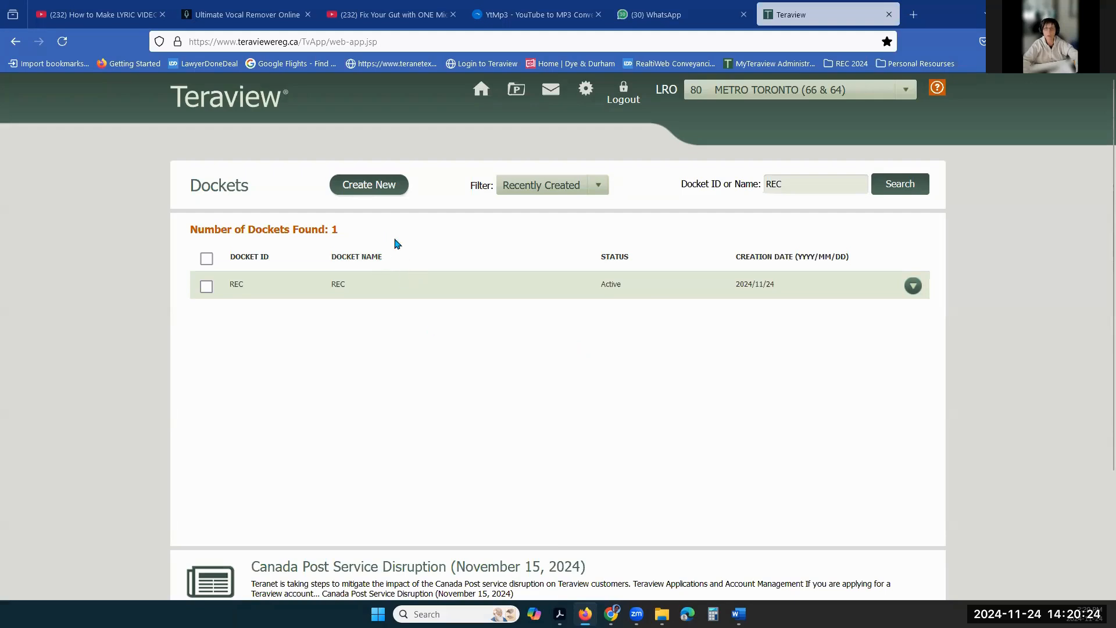
- Open the REC docket from the docket list, cancelling the Create New Docket dialog
double_click(787, 185)
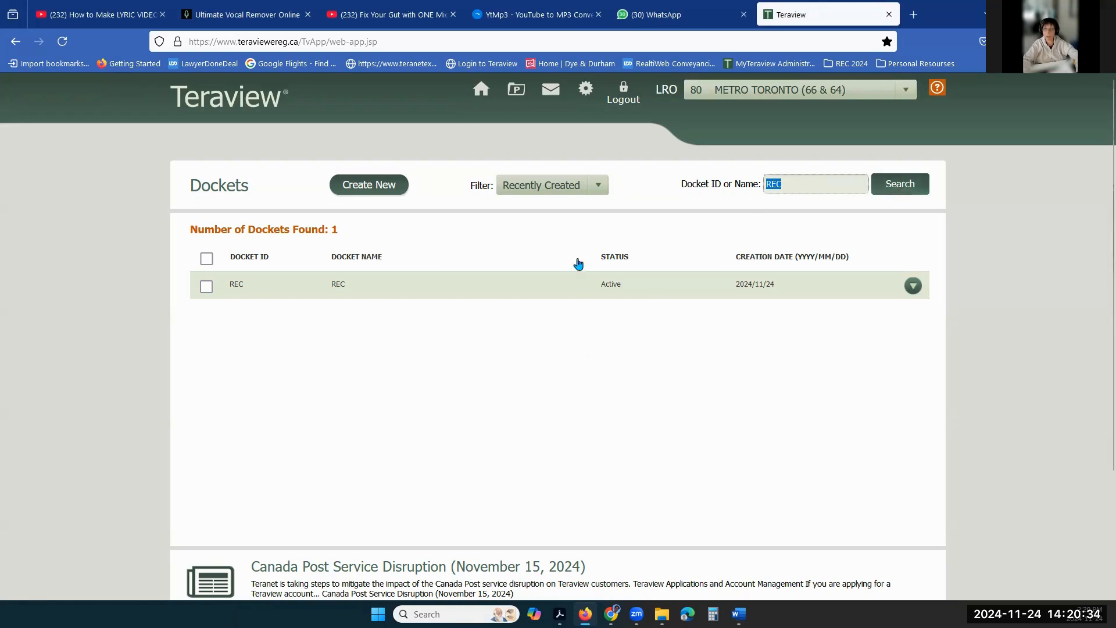
left_click(387, 184)
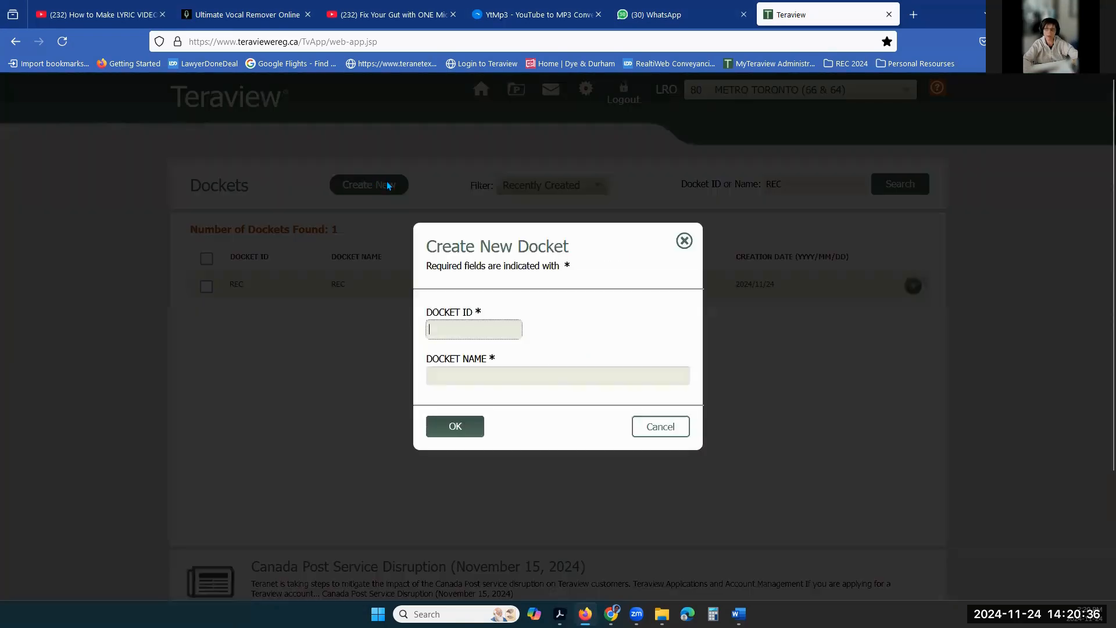
left_click(660, 427)
left_click(277, 284)
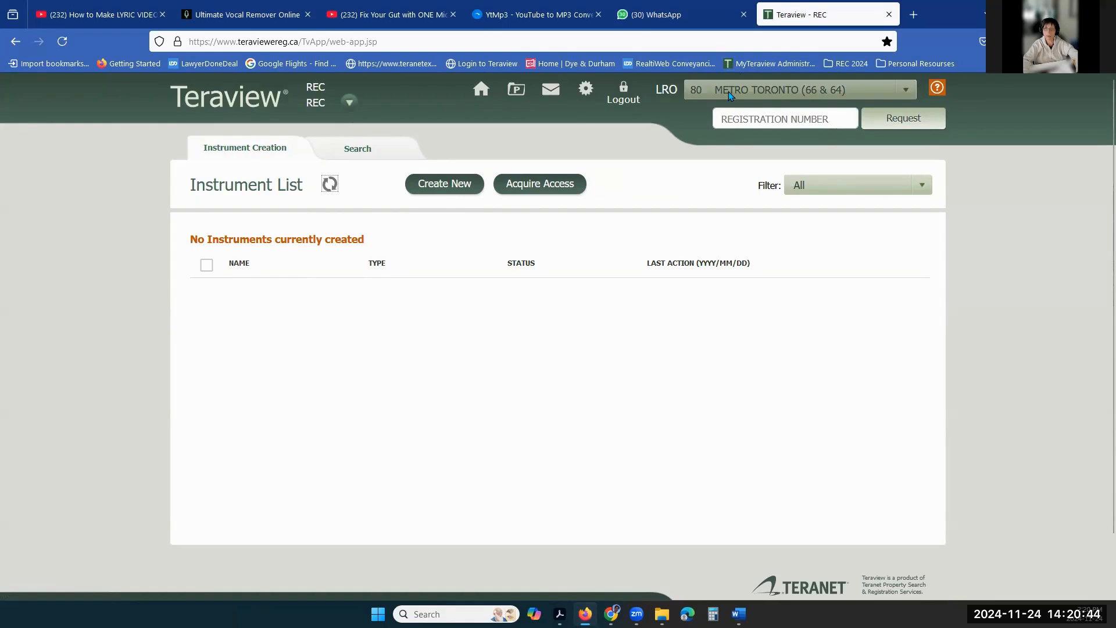
- Create a new plain Transfer instrument, TRANSFER 1, in the REC docket
left_click(437, 185)
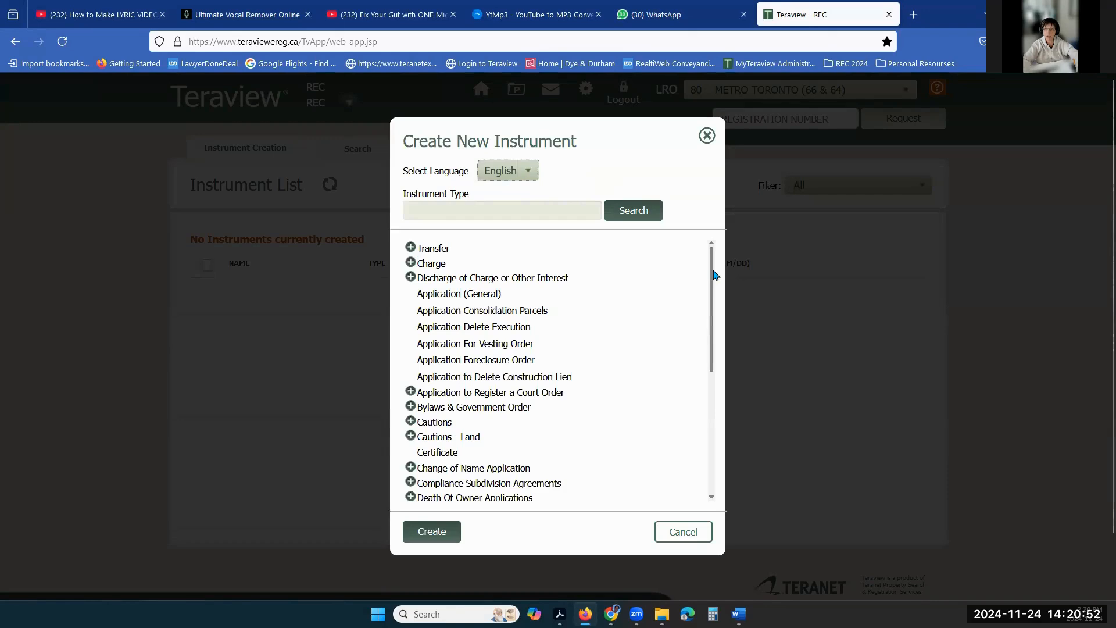
left_click_drag(712, 311, 716, 416)
left_click_drag(715, 369, 715, 257)
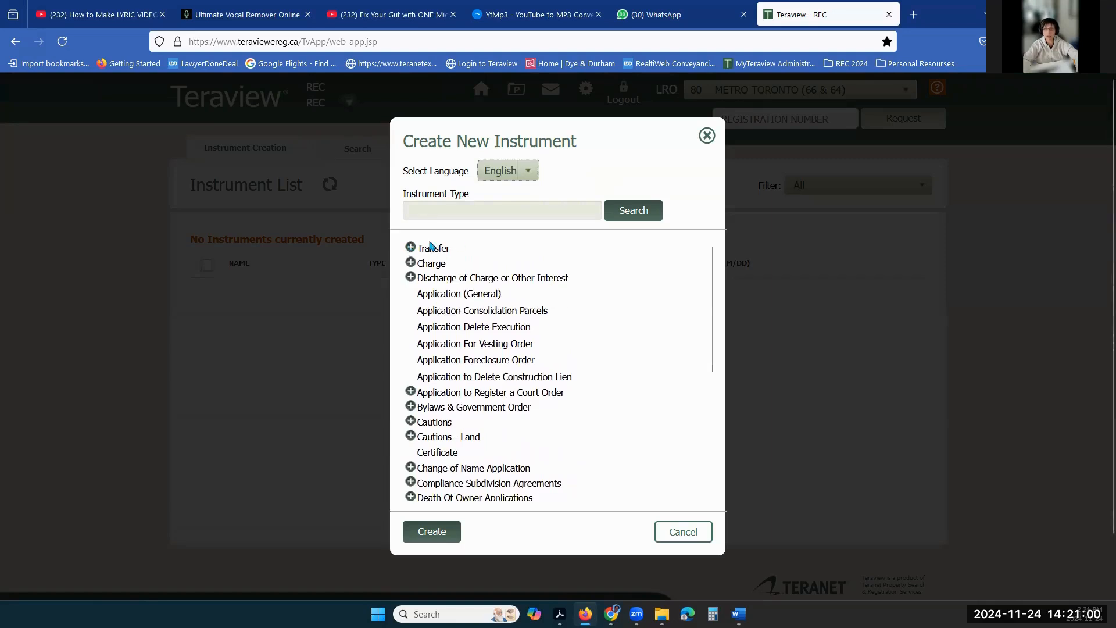
left_click(411, 247)
left_click(437, 264)
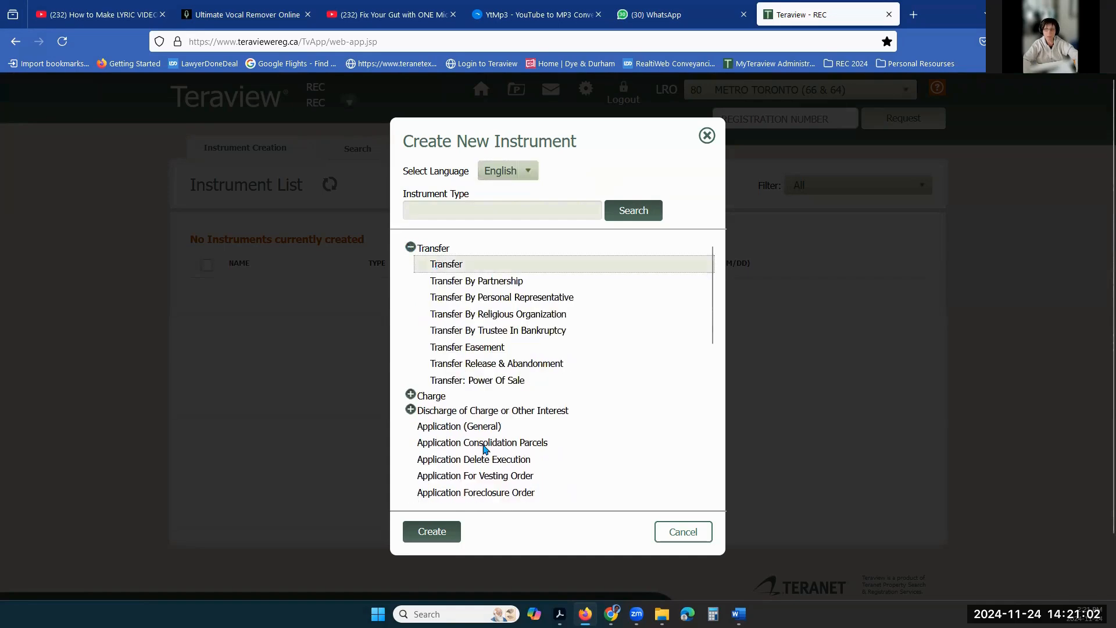
left_click(433, 534)
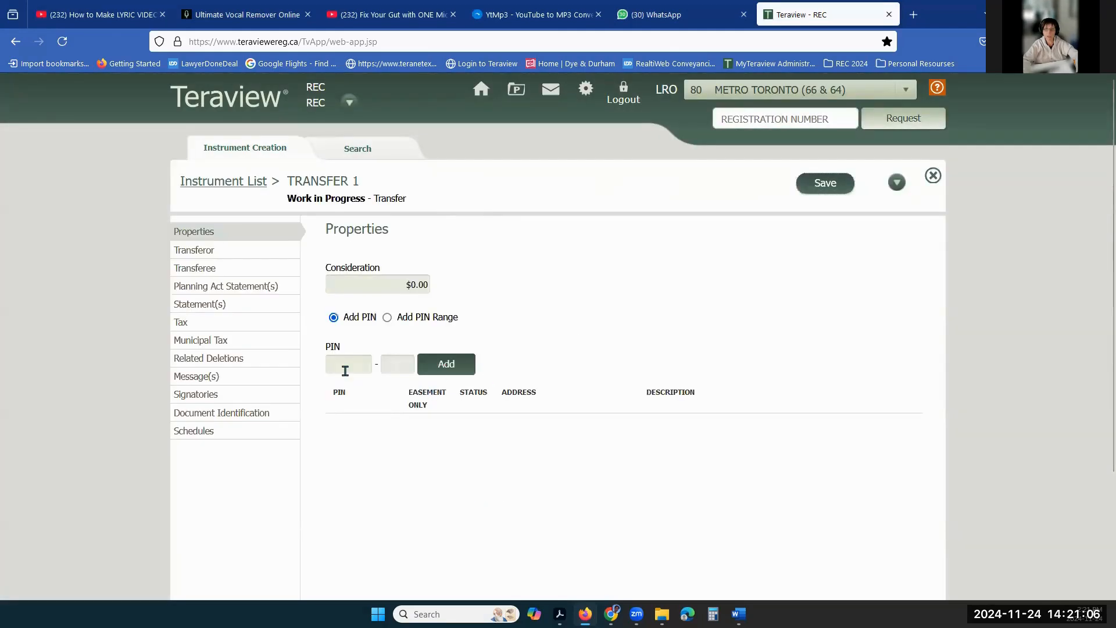
left_click(340, 366)
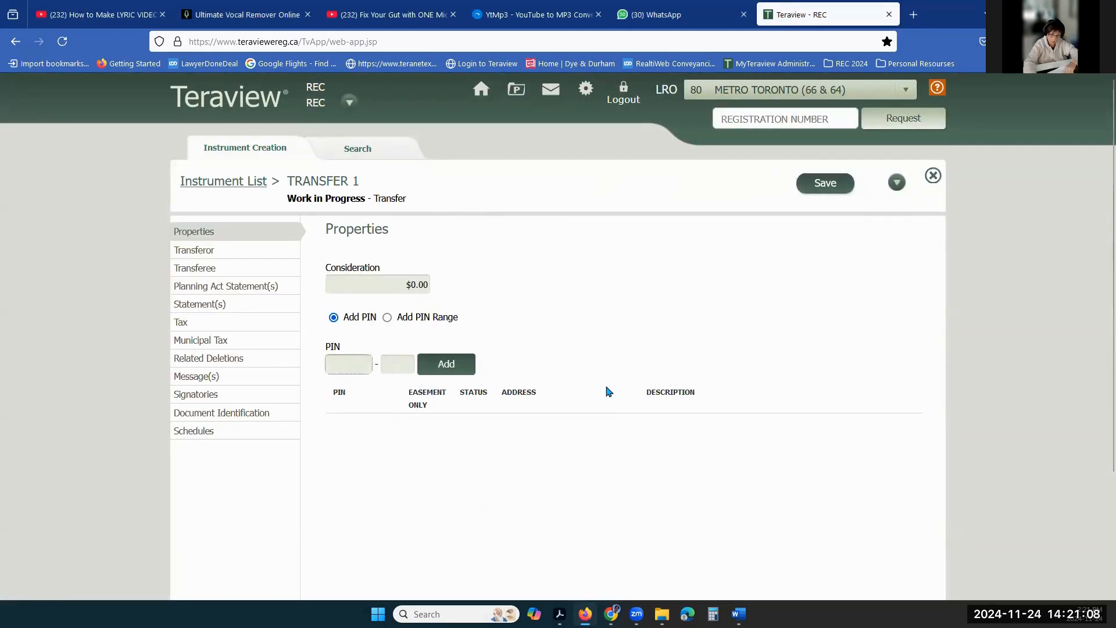
type("12238")
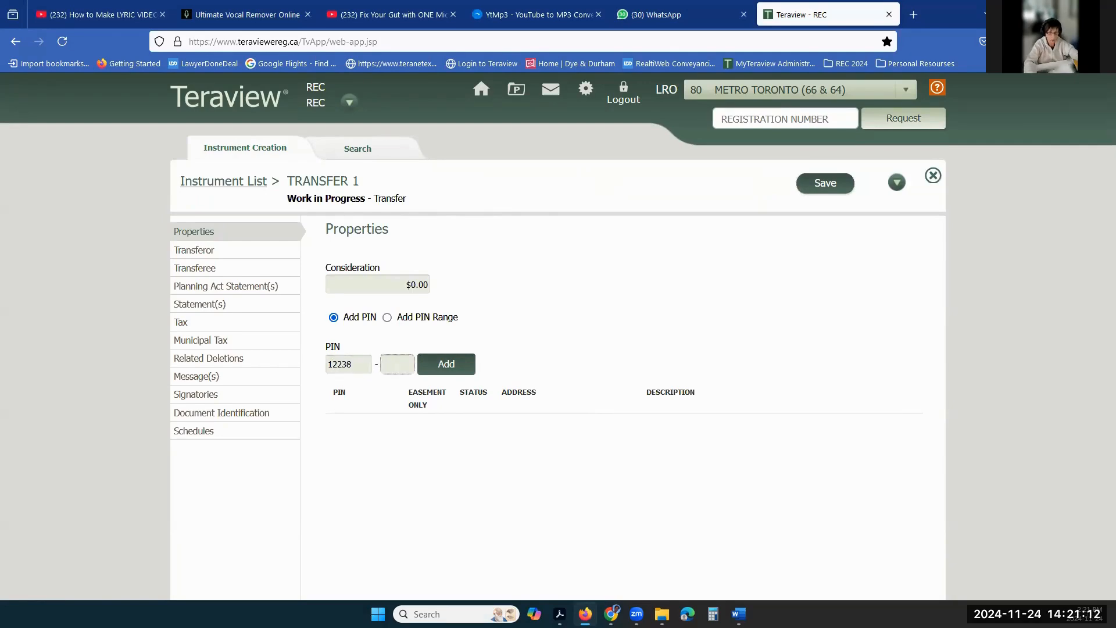
type("0084")
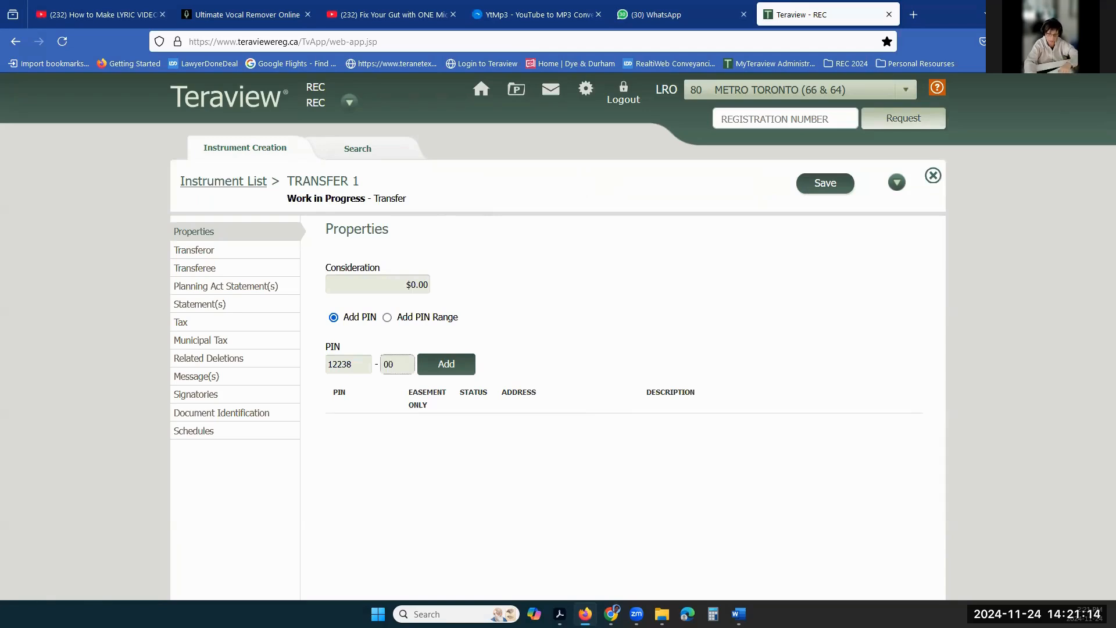
left_click(446, 366)
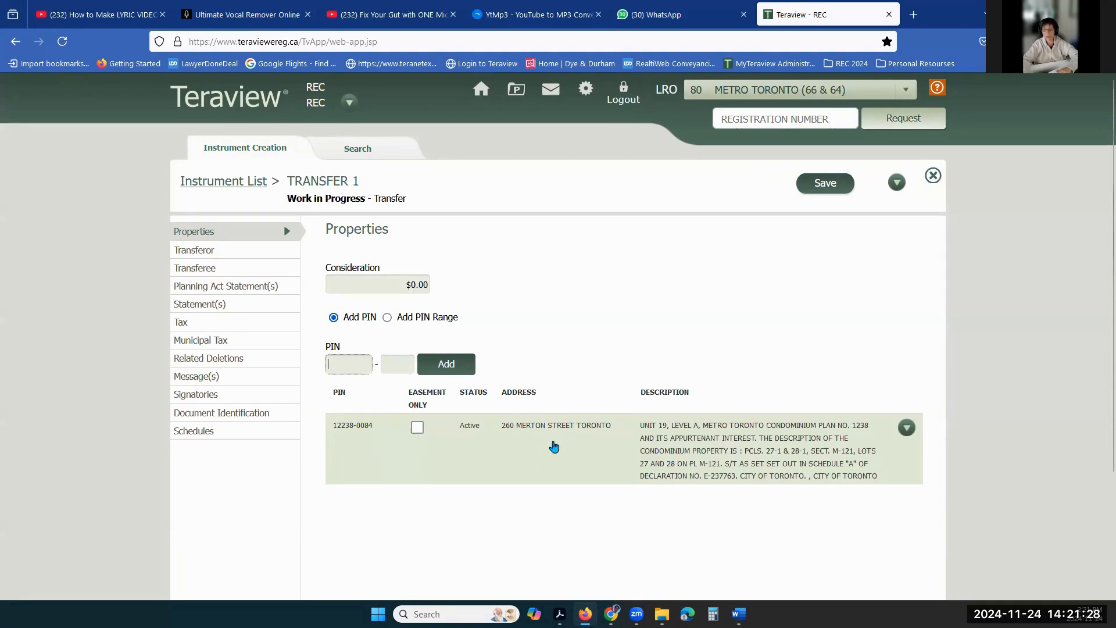
- Open the transferor's details and tick Family Law Act statement 11 (at least 18 years old)
left_click(189, 257)
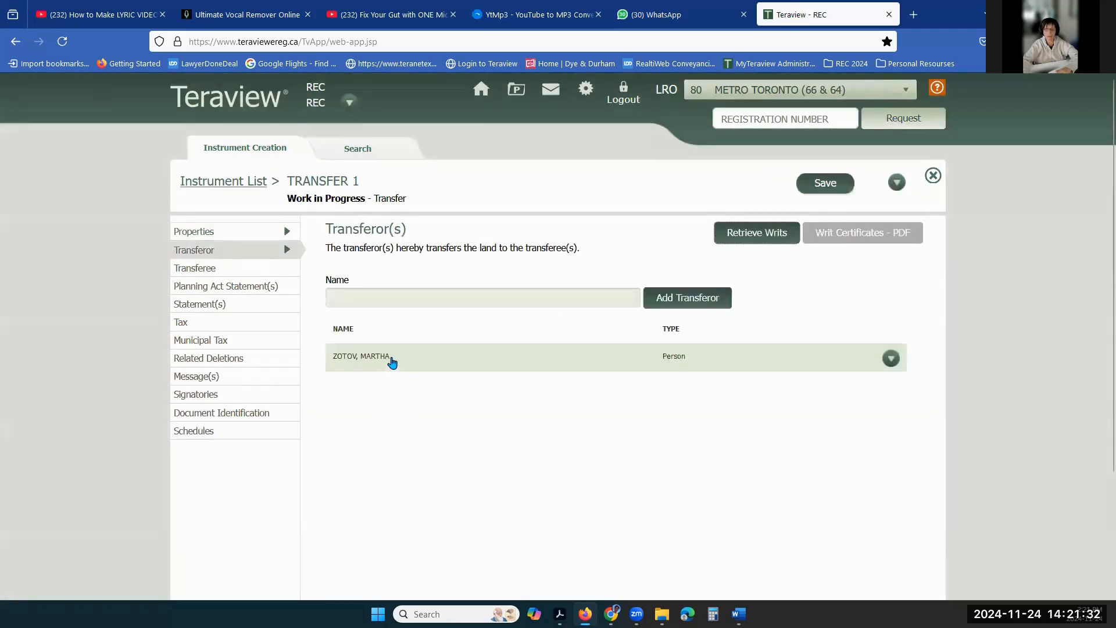
double_click(383, 357)
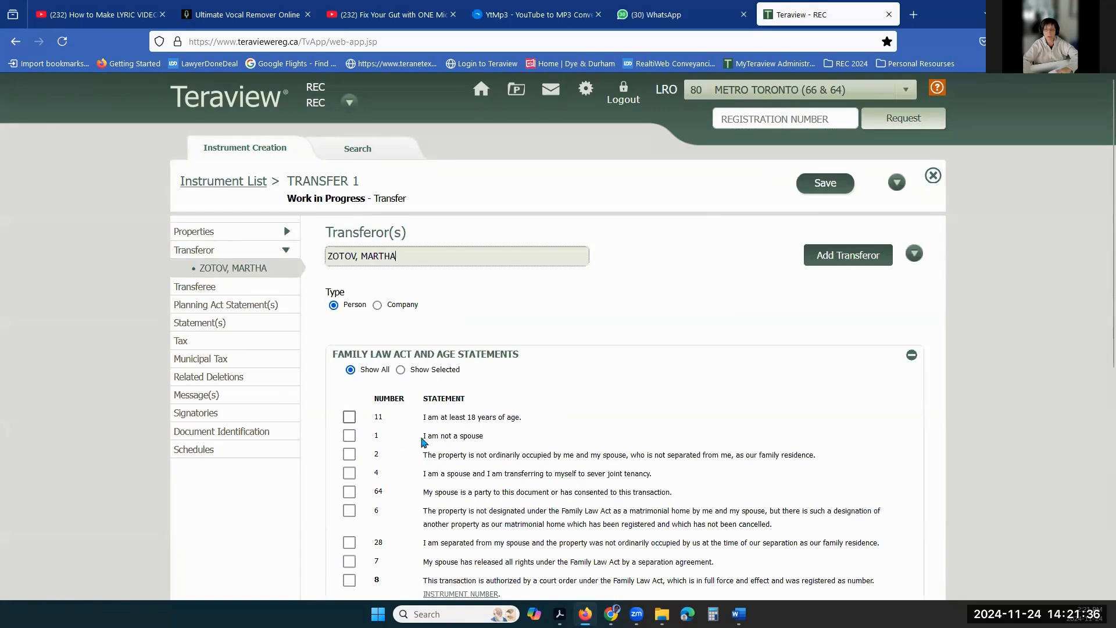
left_click(348, 417)
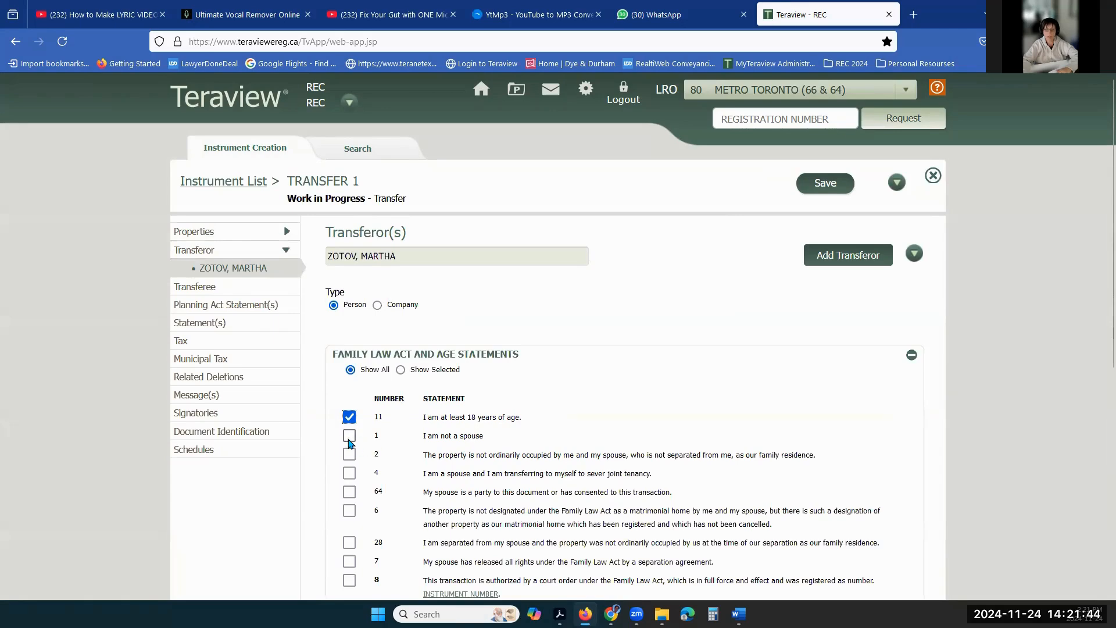
- Try statements 1, 2 and 4, then settle on statement 64 (spouse consents)
left_click(349, 437)
left_click(349, 454)
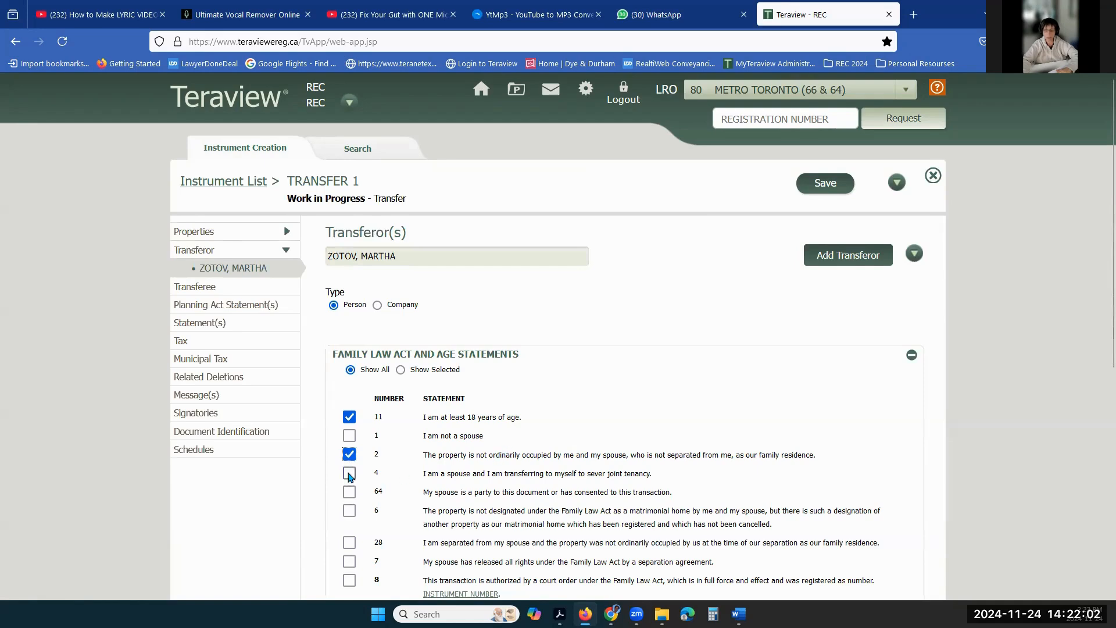
left_click(348, 474)
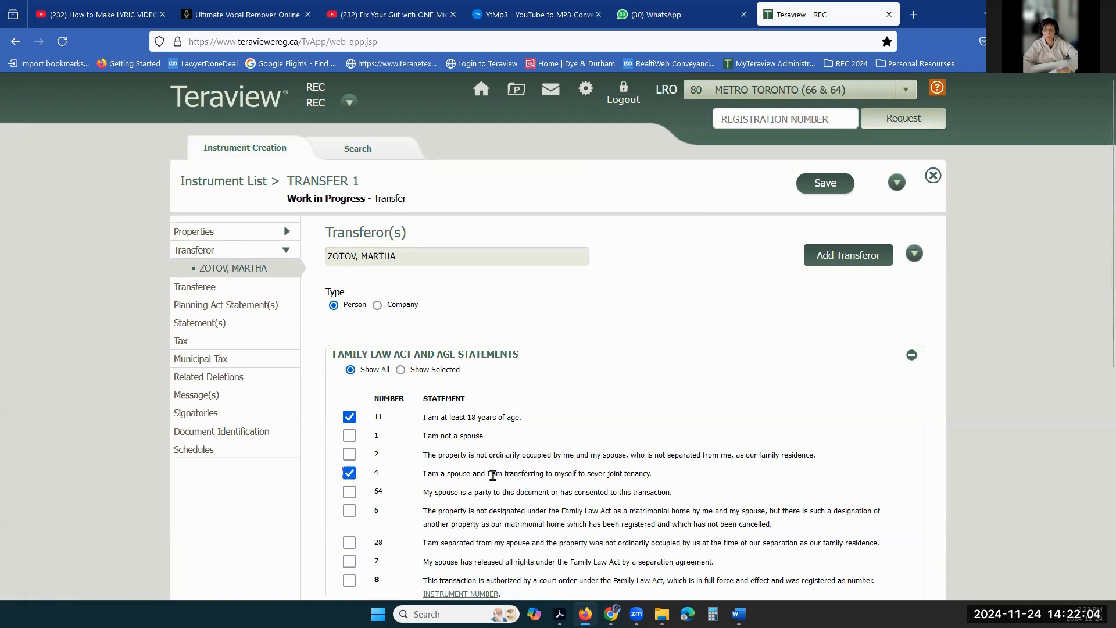
left_click_drag(587, 473, 656, 477)
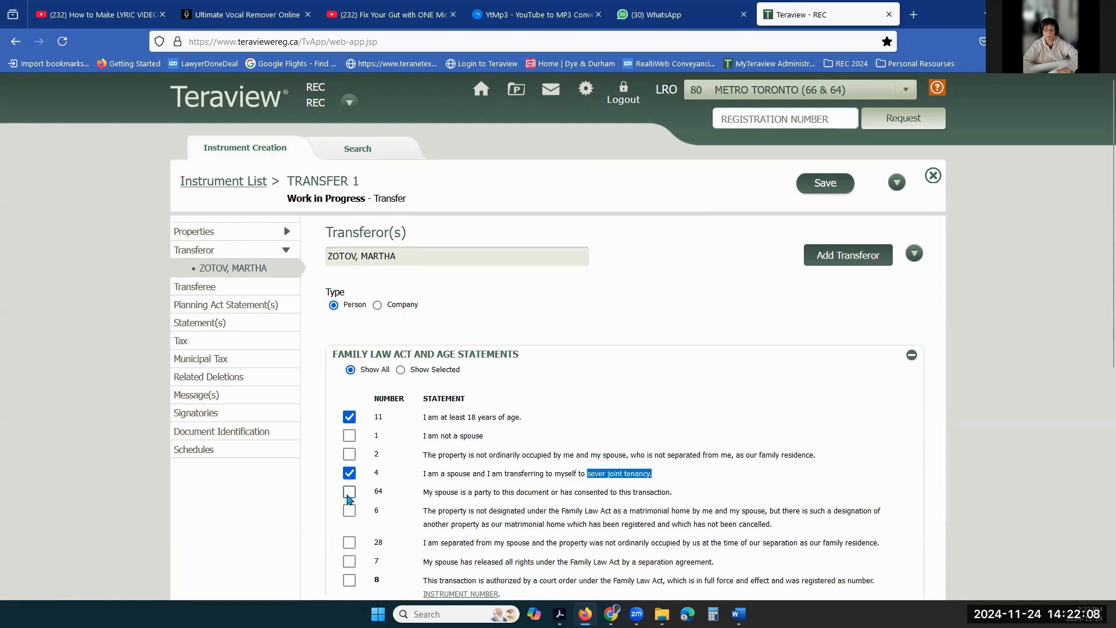
left_click(349, 493)
left_click_drag(423, 492, 681, 499)
left_click(683, 498)
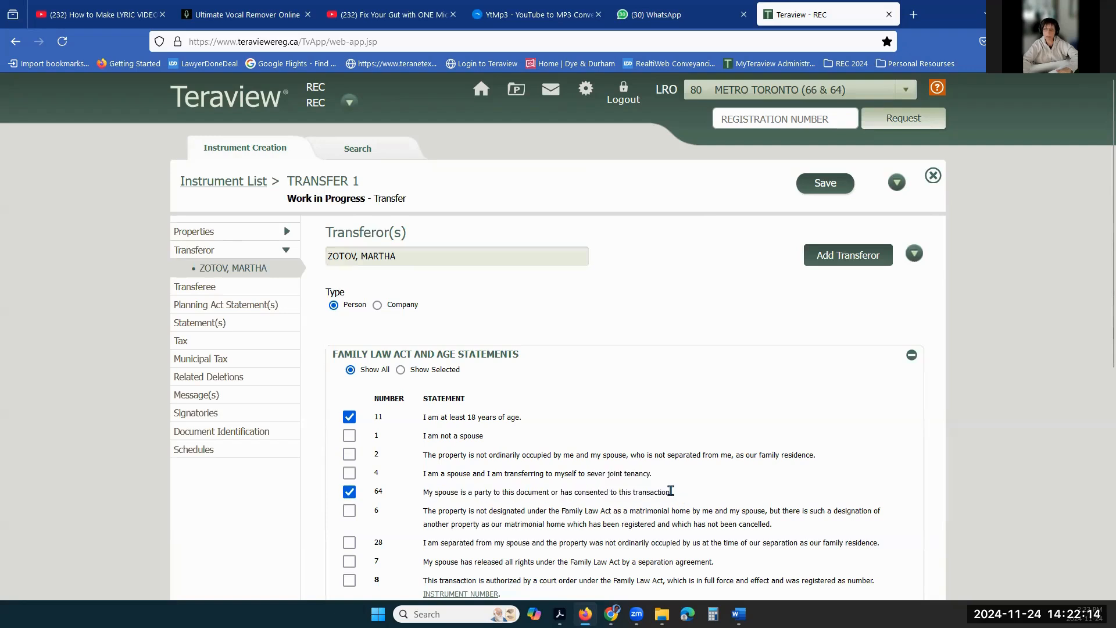
left_click_drag(425, 492, 679, 499)
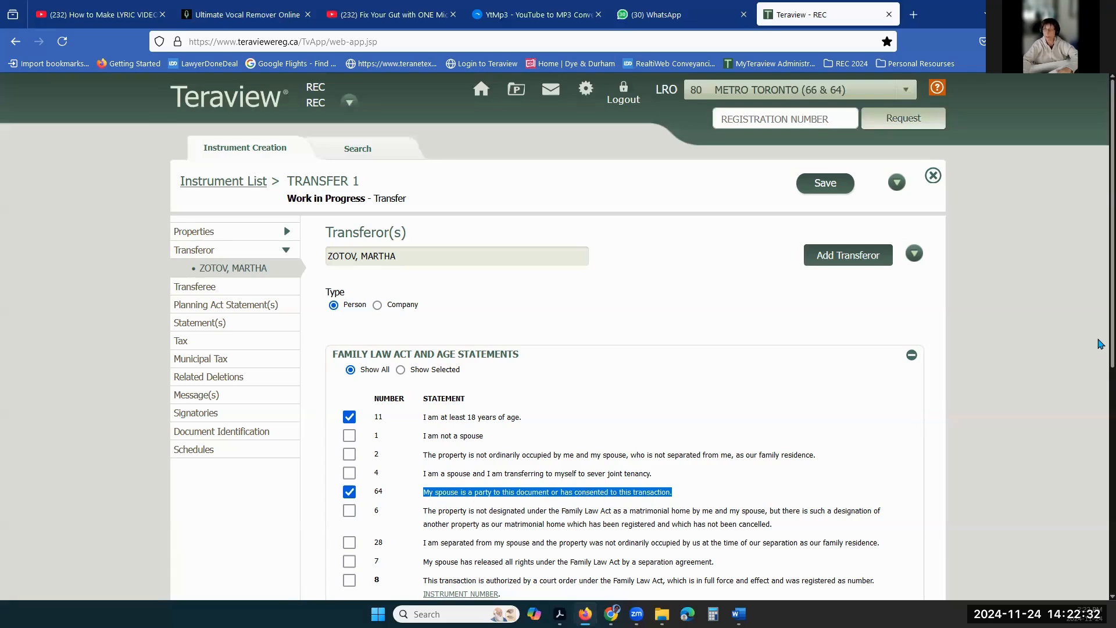
- Tick Other Statement 2909, no power of attorney, for the transferor
scroll(1100, 344, "down", 2)
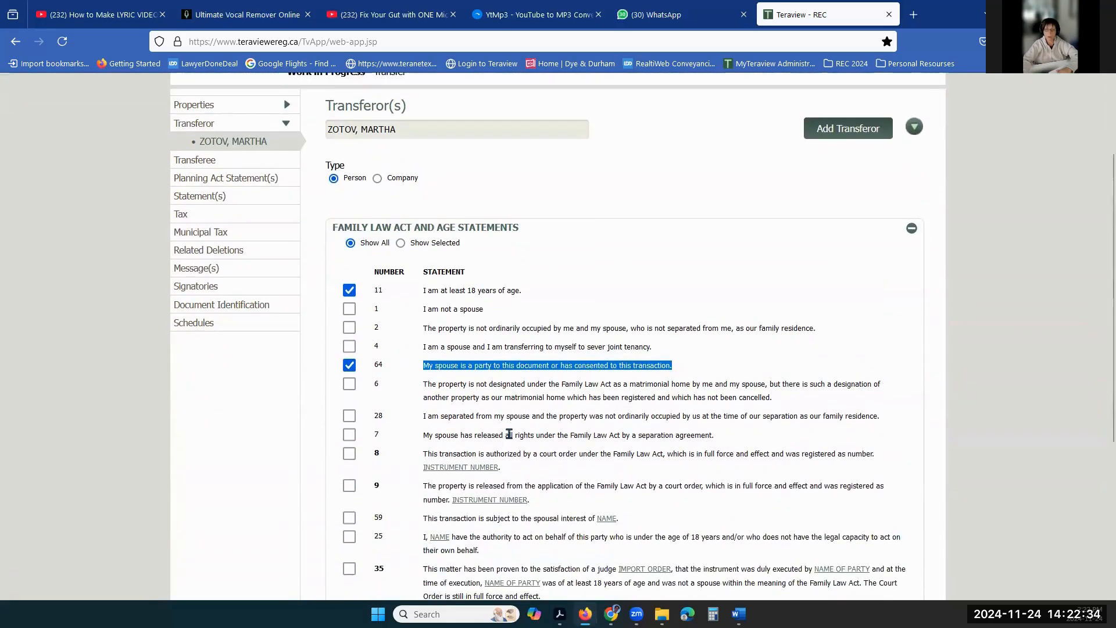
scroll(499, 419, "down", 4)
left_click(425, 365)
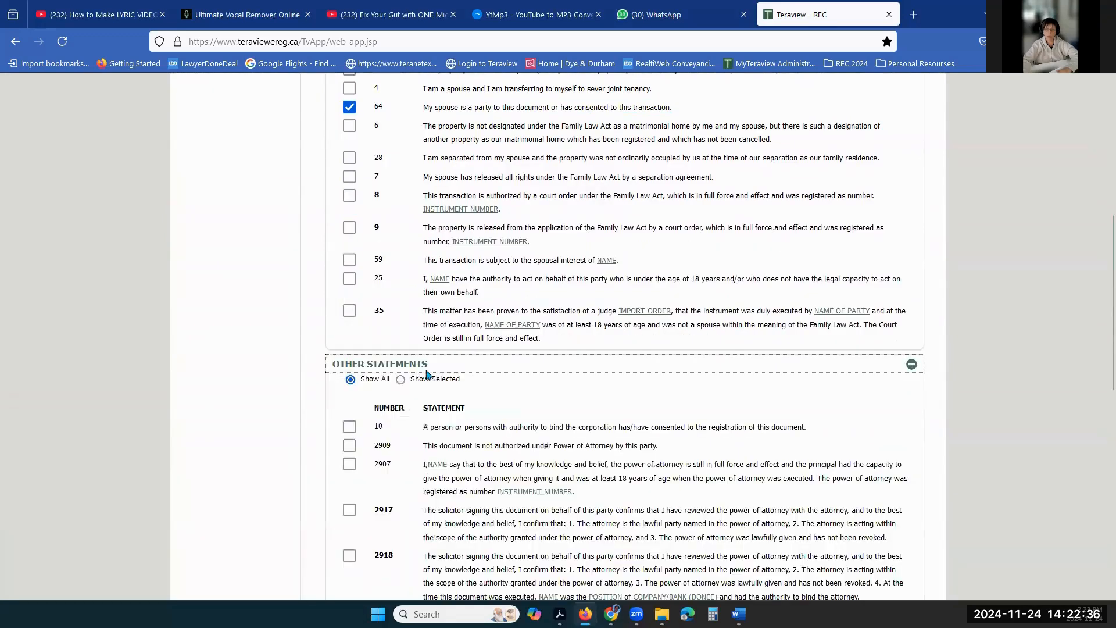
left_click(349, 445)
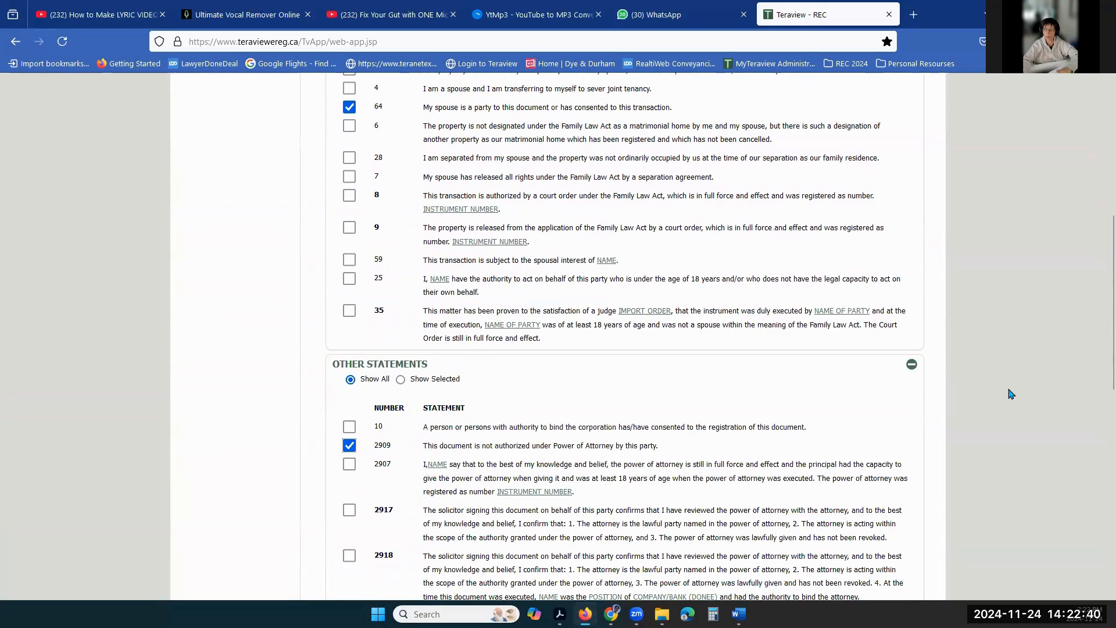
- Set the transferor's address for service to 'address of the client'
scroll(1100, 341, "down", 8)
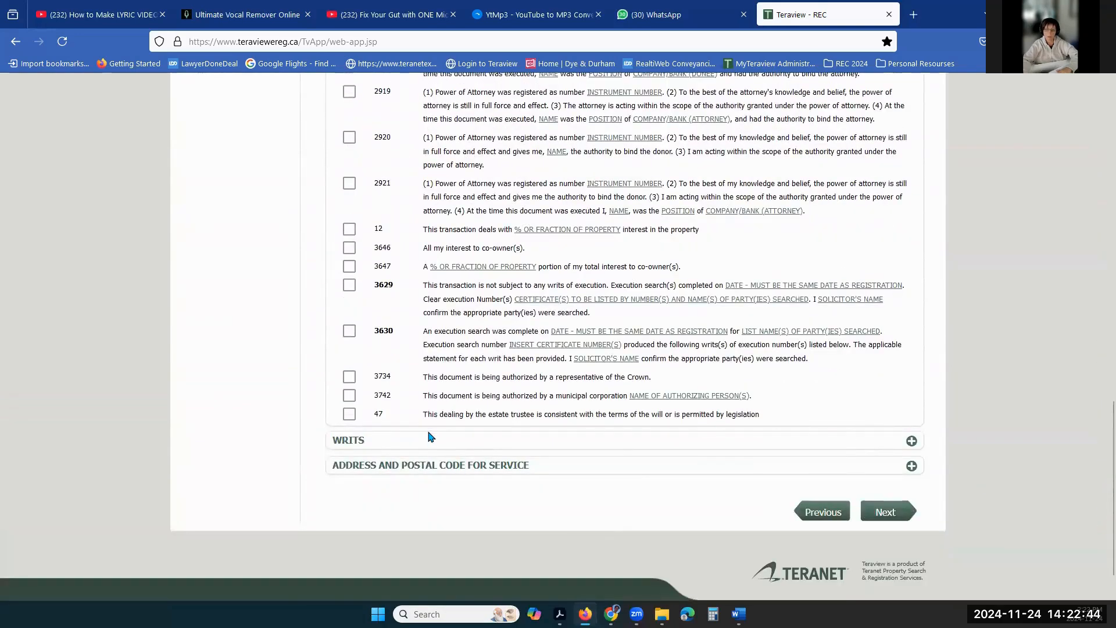
left_click(465, 463)
left_click(404, 514)
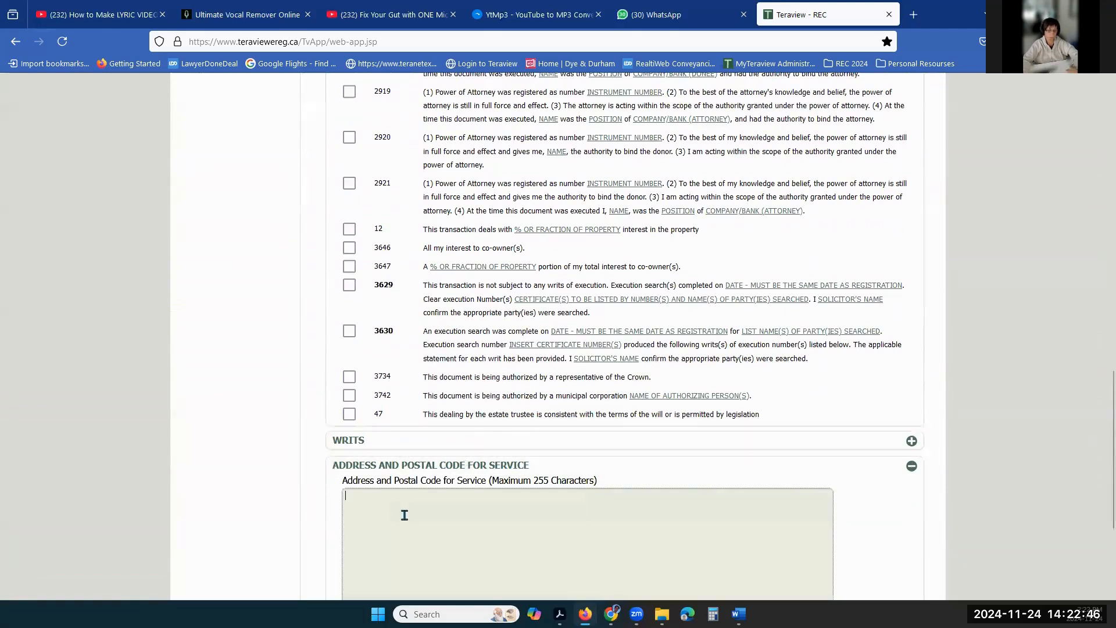
type("address of the client")
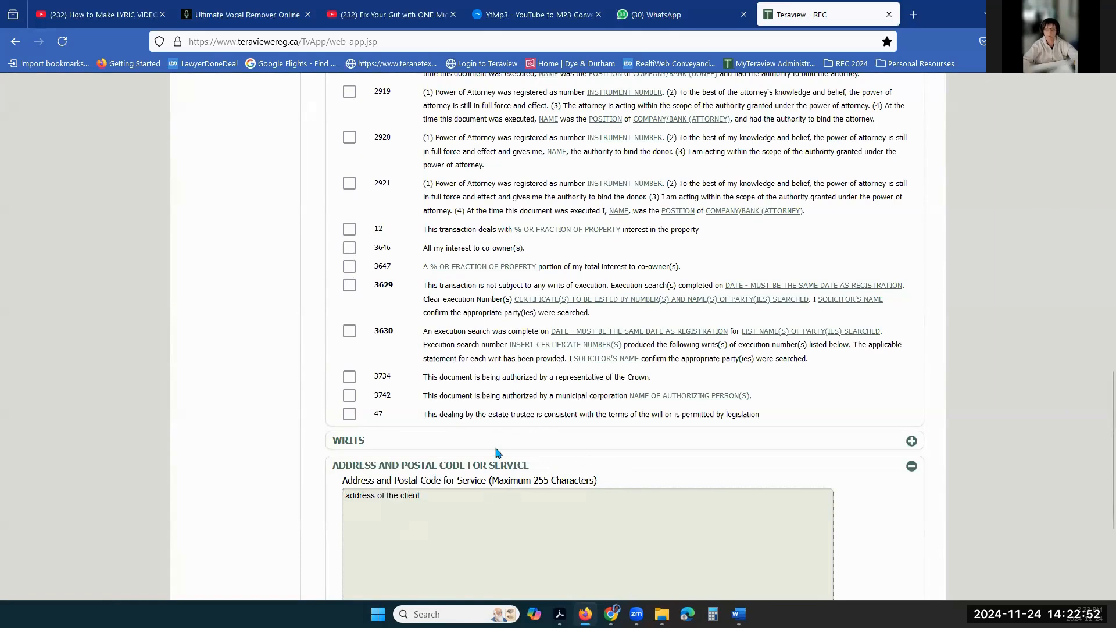
scroll(498, 454, "up", 15)
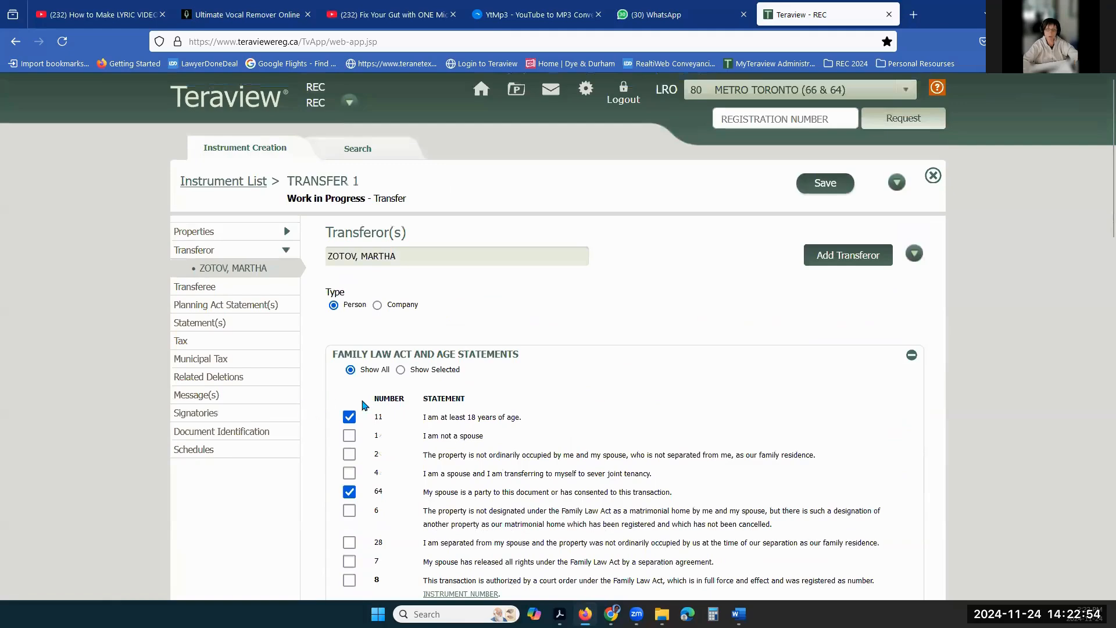
scroll(517, 407, "down", 6)
scroll(449, 324, "down", 10)
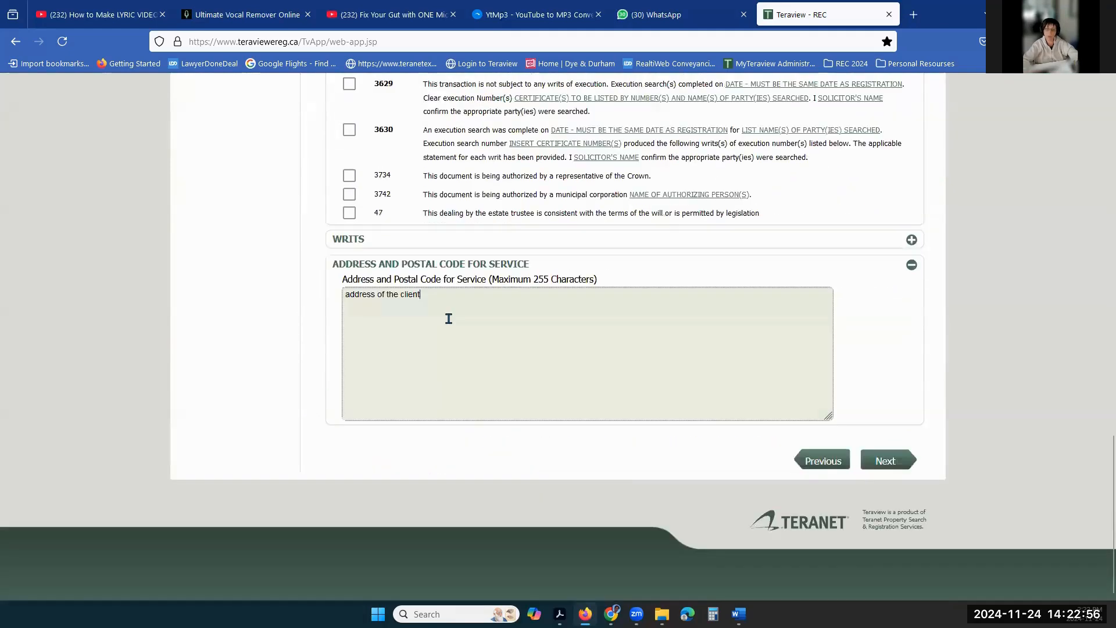
scroll(448, 318, "up", 15)
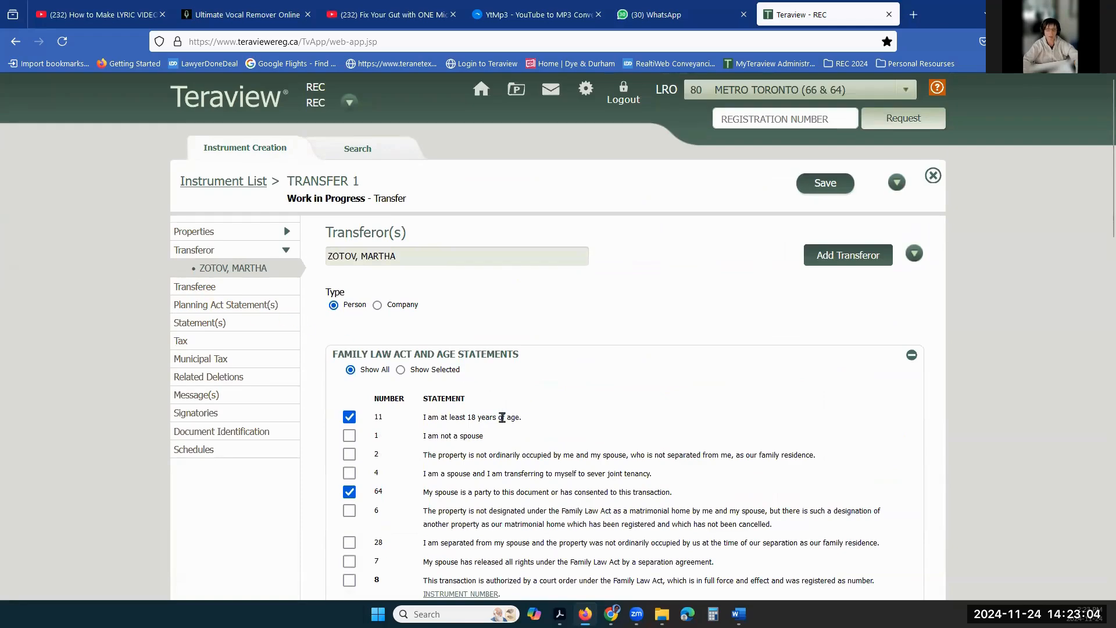
scroll(502, 417, "down", 8)
scroll(443, 303, "down", 10)
triple_click(349, 309)
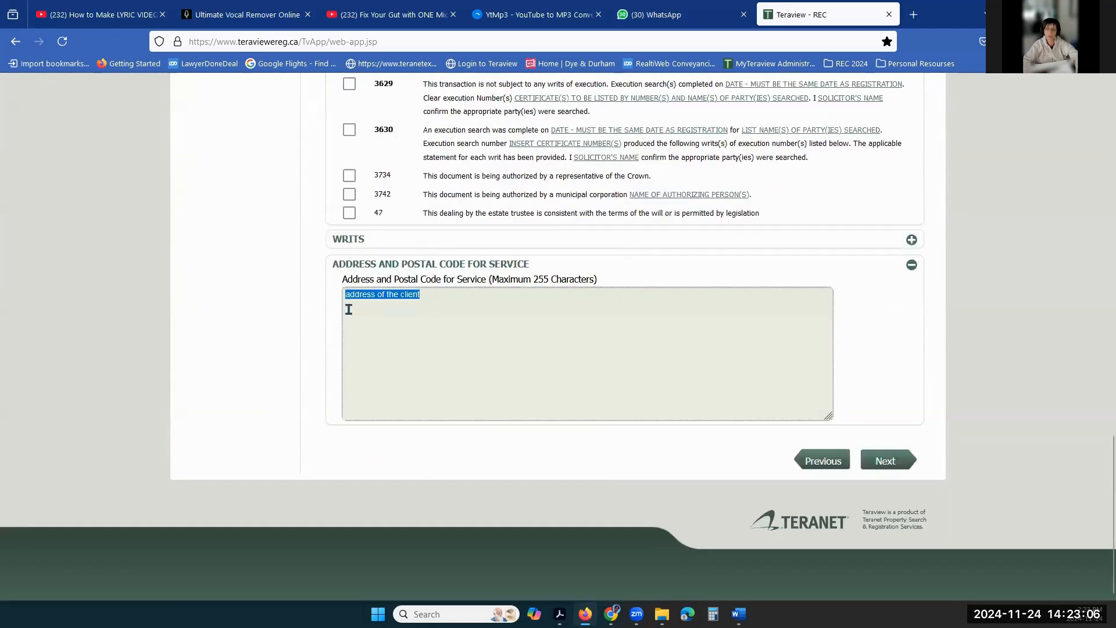
scroll(381, 374, "up", 9)
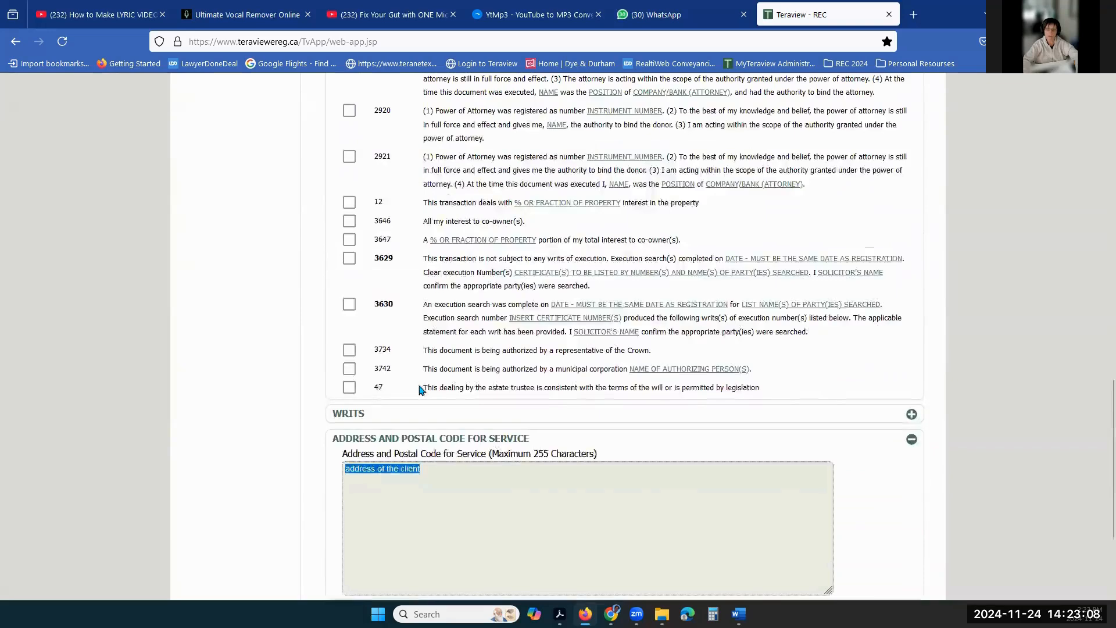
scroll(215, 217, "up", 10)
- Add a person transferee named 'NAME, FAMILYNAME' to the transfer
left_click(207, 187)
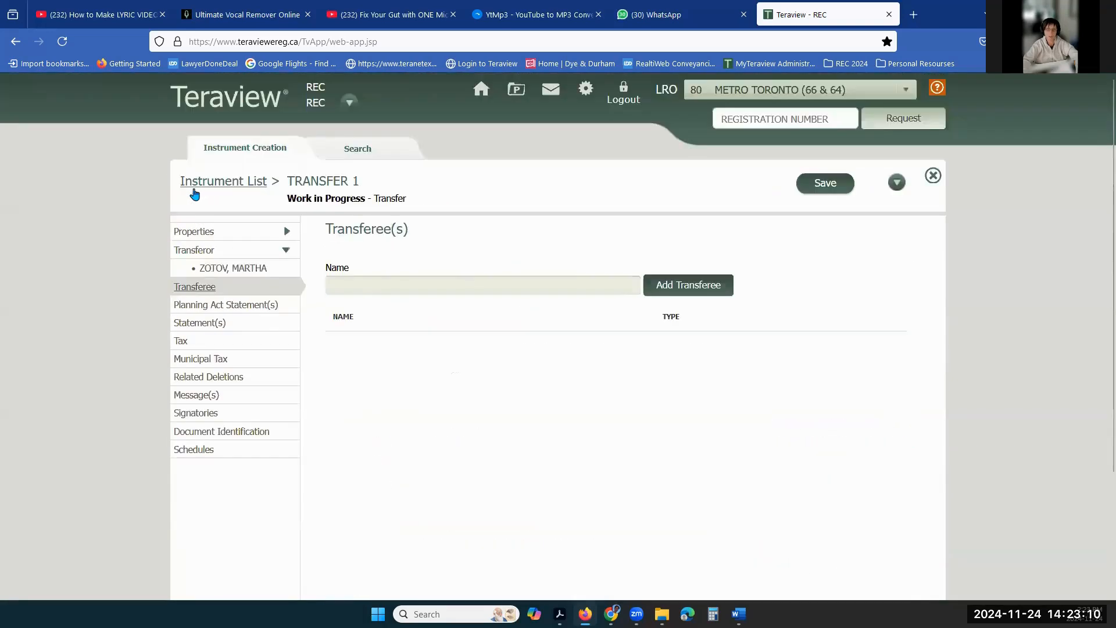
left_click(361, 291)
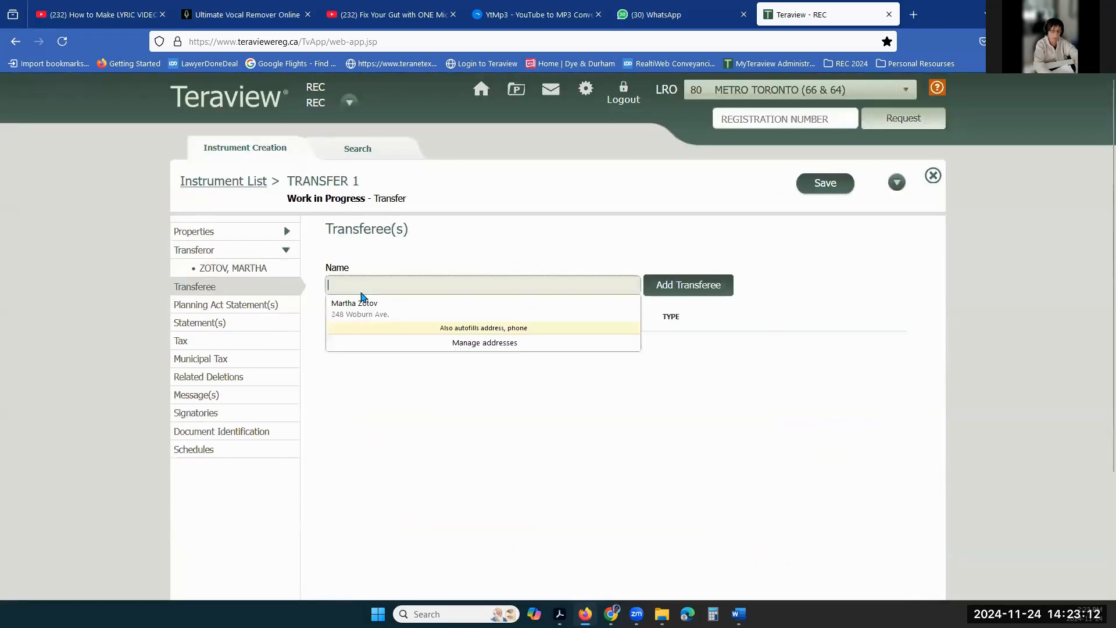
type("NAME, O")
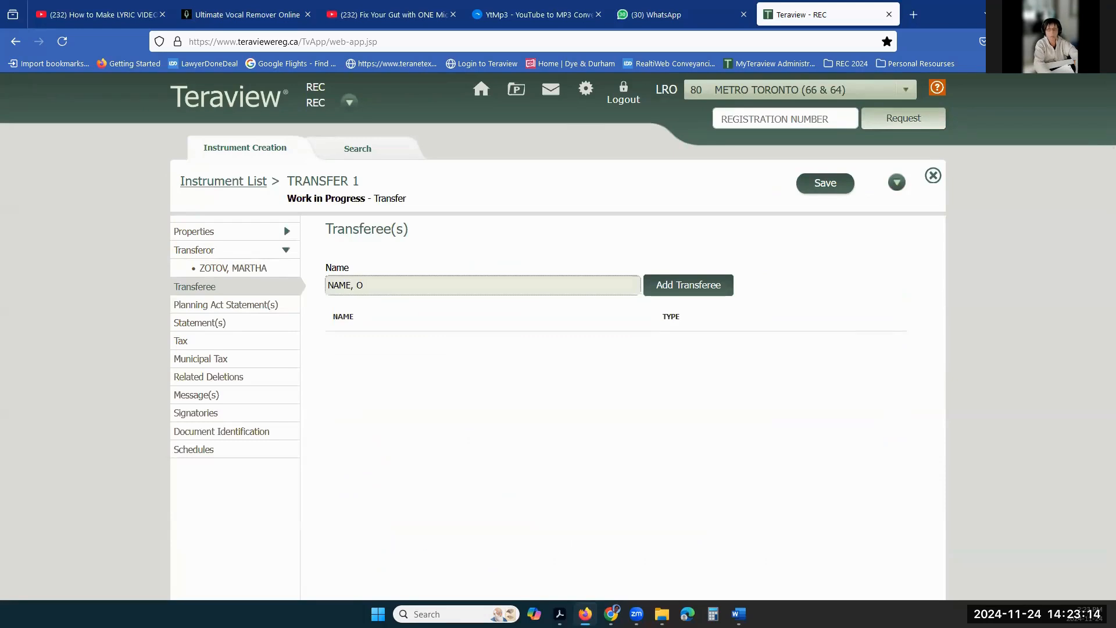
key("BackSpace")
type("FAMILYNAME")
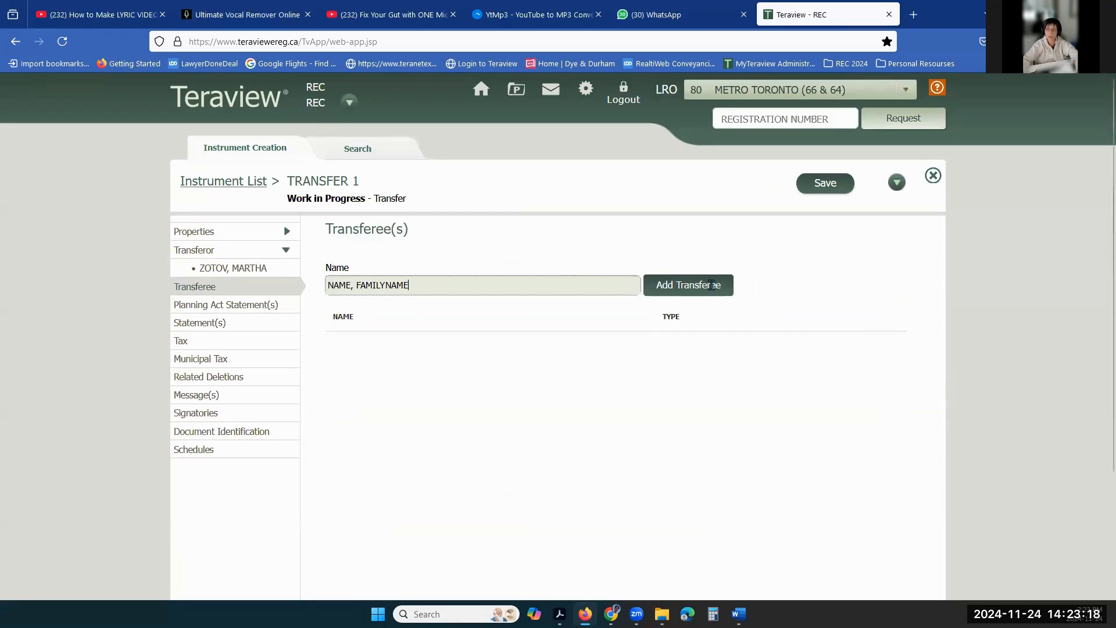
left_click(688, 286)
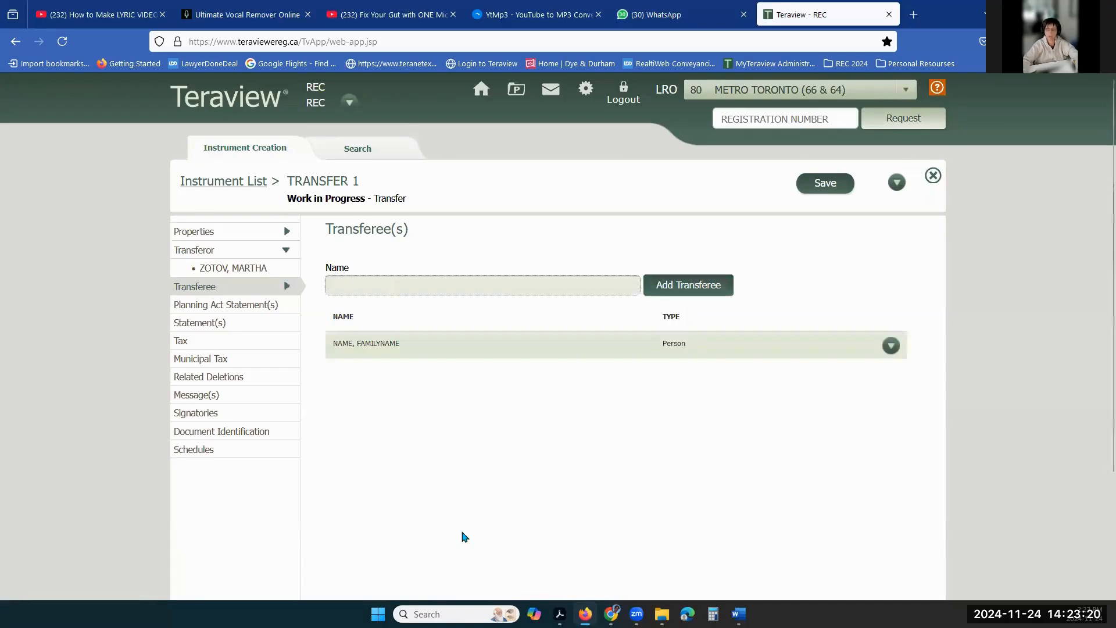
left_click(411, 278)
- Set the transferee's capacity to Registered Owner
double_click(425, 343)
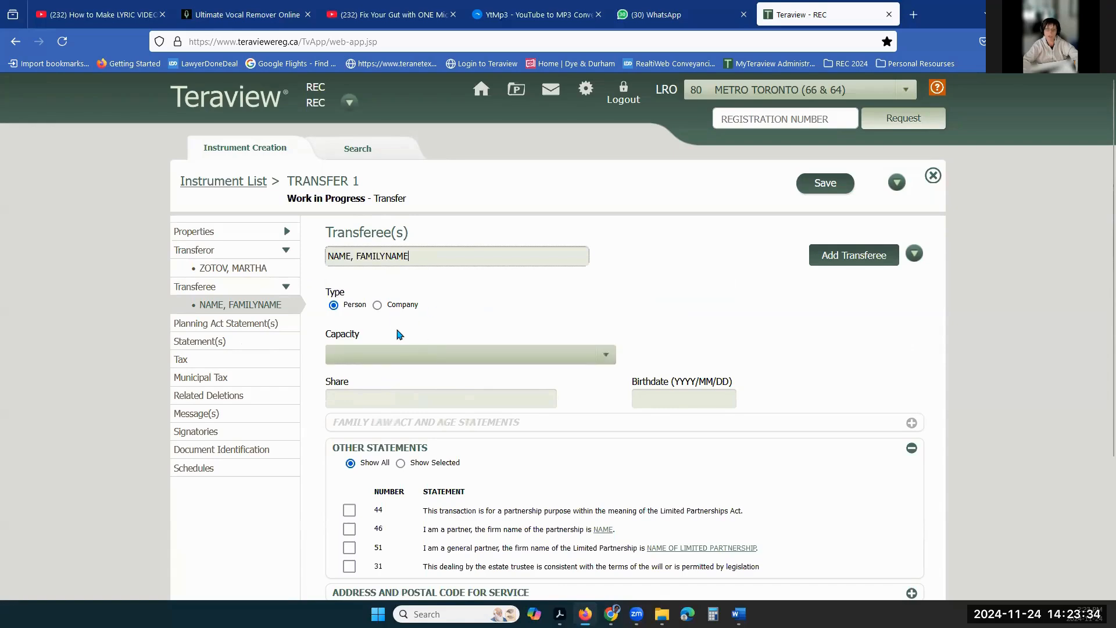
left_click(389, 356)
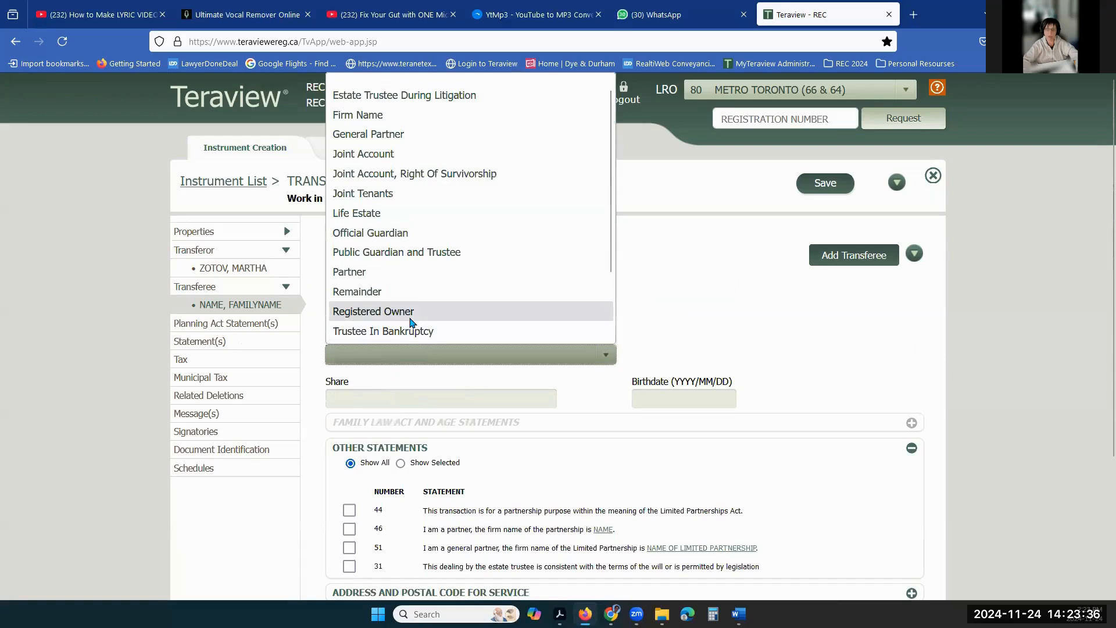
left_click(455, 312)
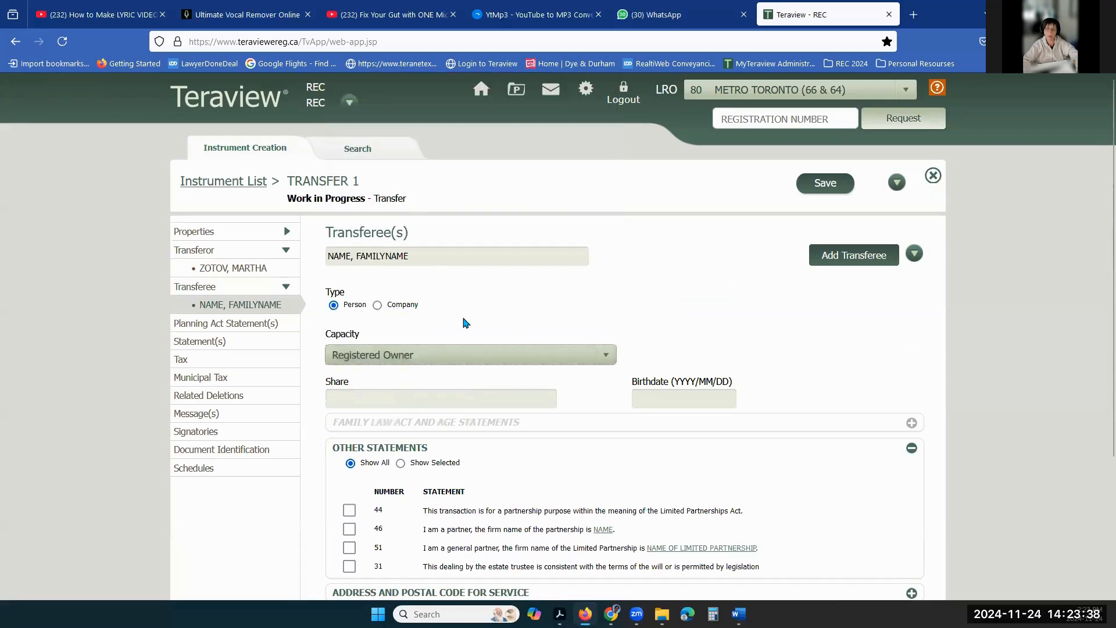
left_click(441, 358)
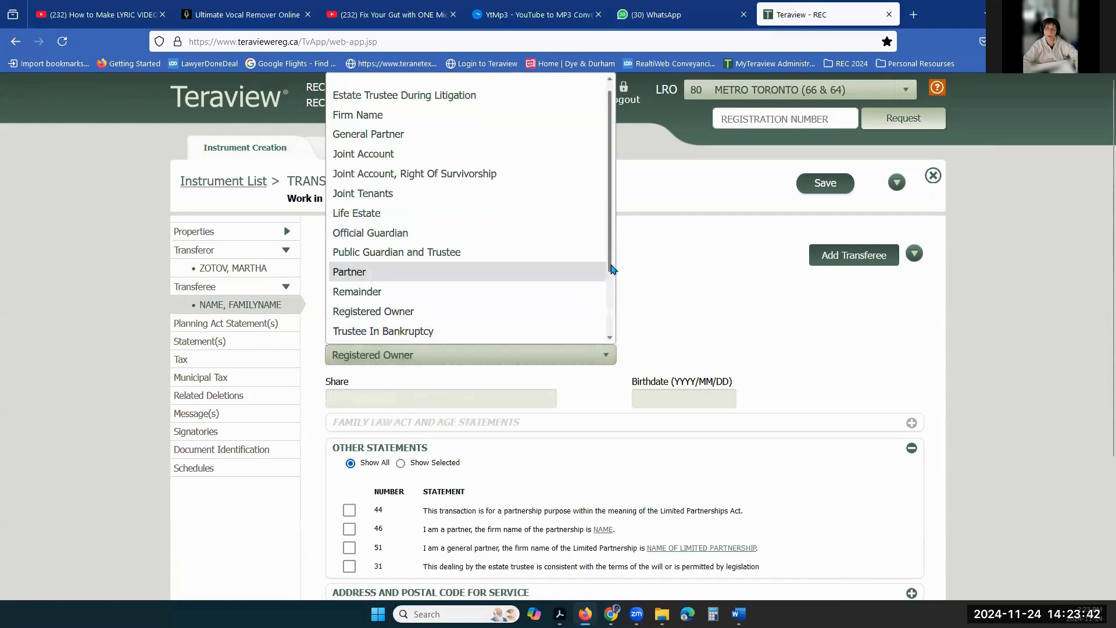
scroll(612, 273, "down", 1)
left_click(685, 285)
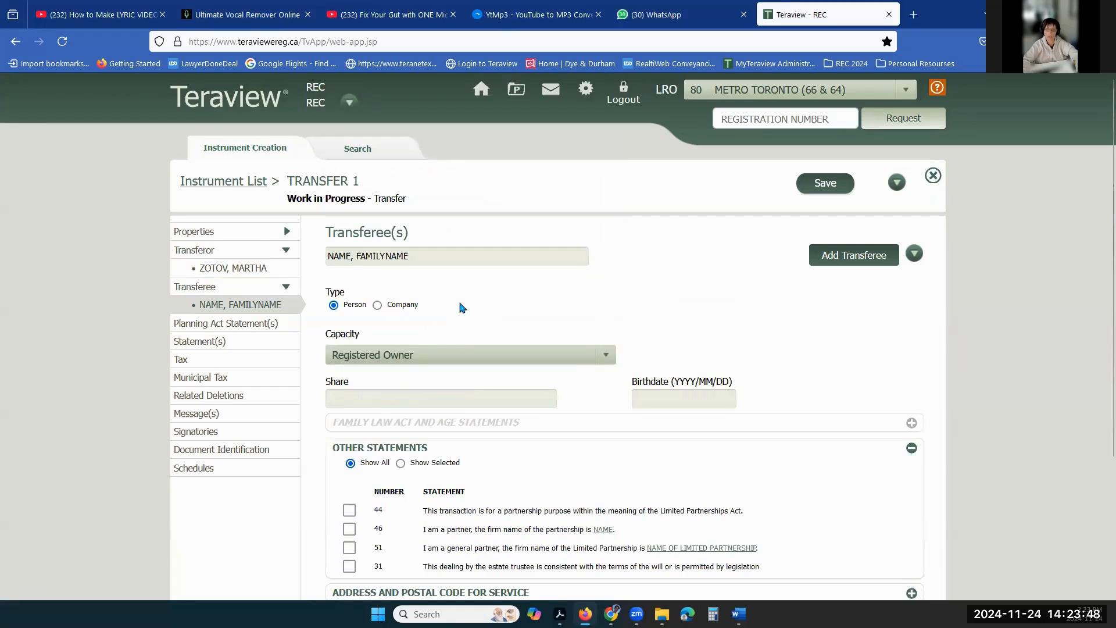
left_click(652, 401)
- Expand the transferee's address for service and check the prefilled two-line Toronto street address
scroll(690, 327, "down", 3)
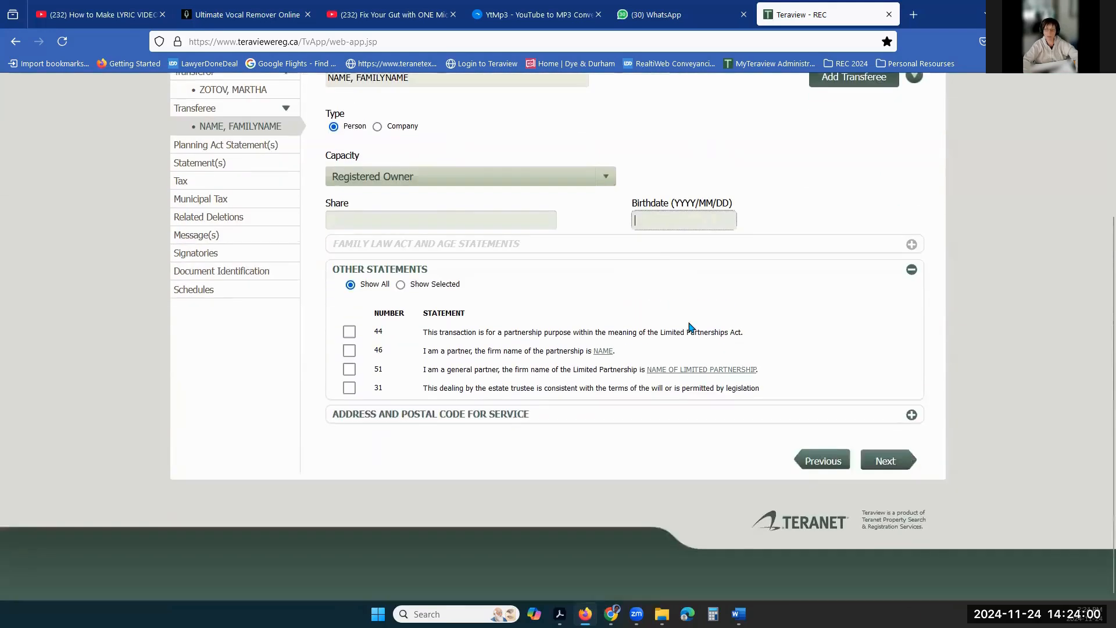
left_click(537, 411)
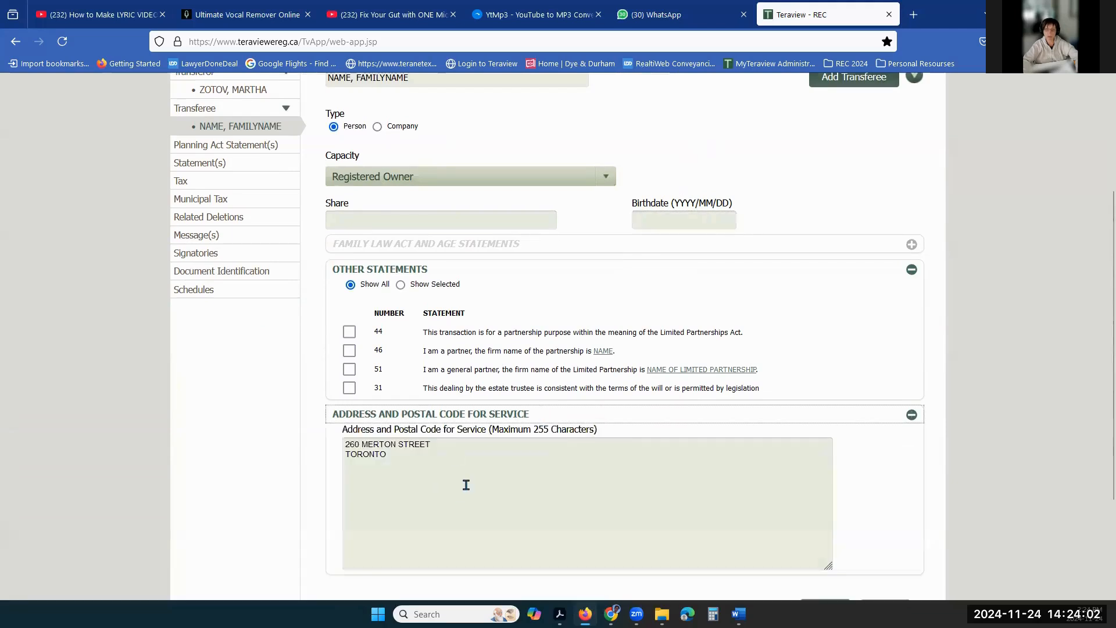
left_click_drag(412, 459, 345, 447)
left_click(413, 452)
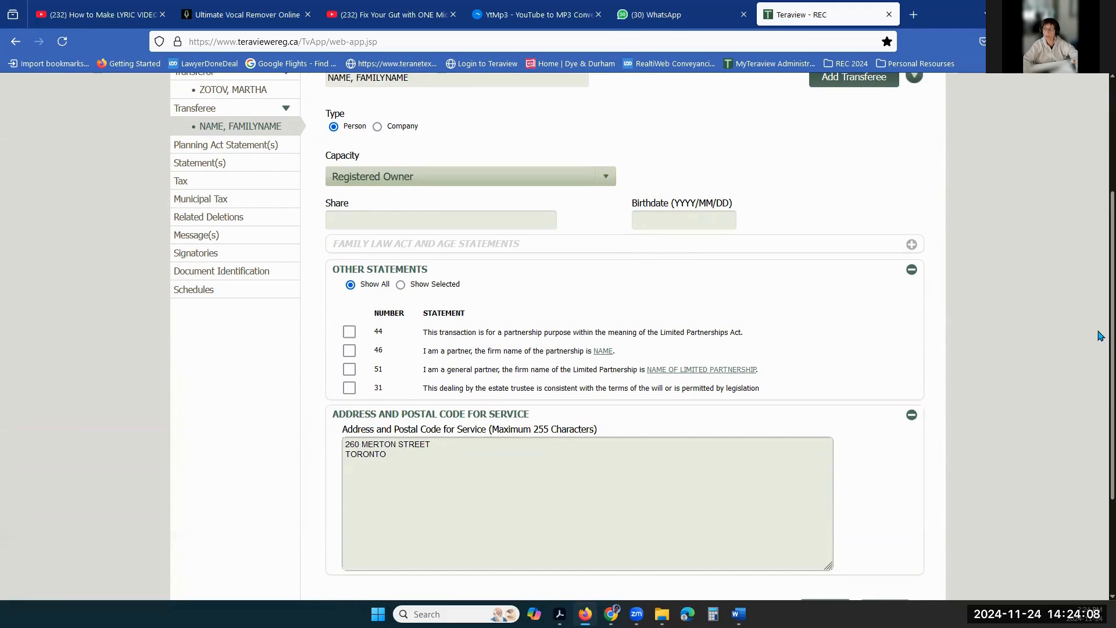
scroll(1100, 336, "up", 3)
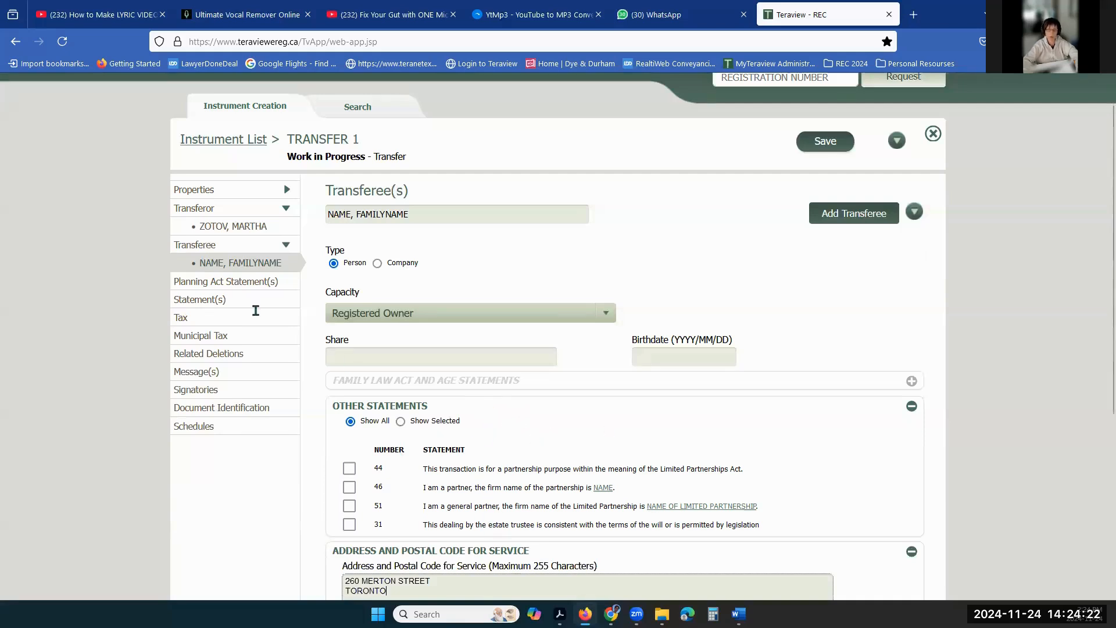
- Leave Planning Act statements 21–23 unchecked after testing them, and view the Tax page
left_click(258, 281)
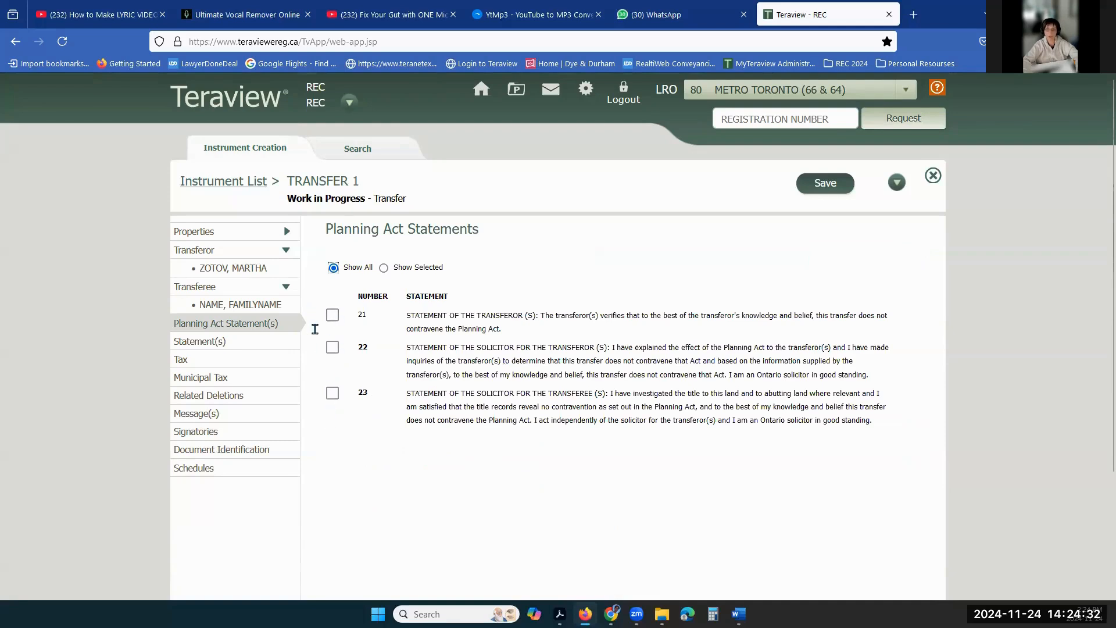
left_click(331, 315)
left_click(332, 347)
left_click(332, 393)
left_click(334, 317)
left_click(333, 348)
left_click(333, 394)
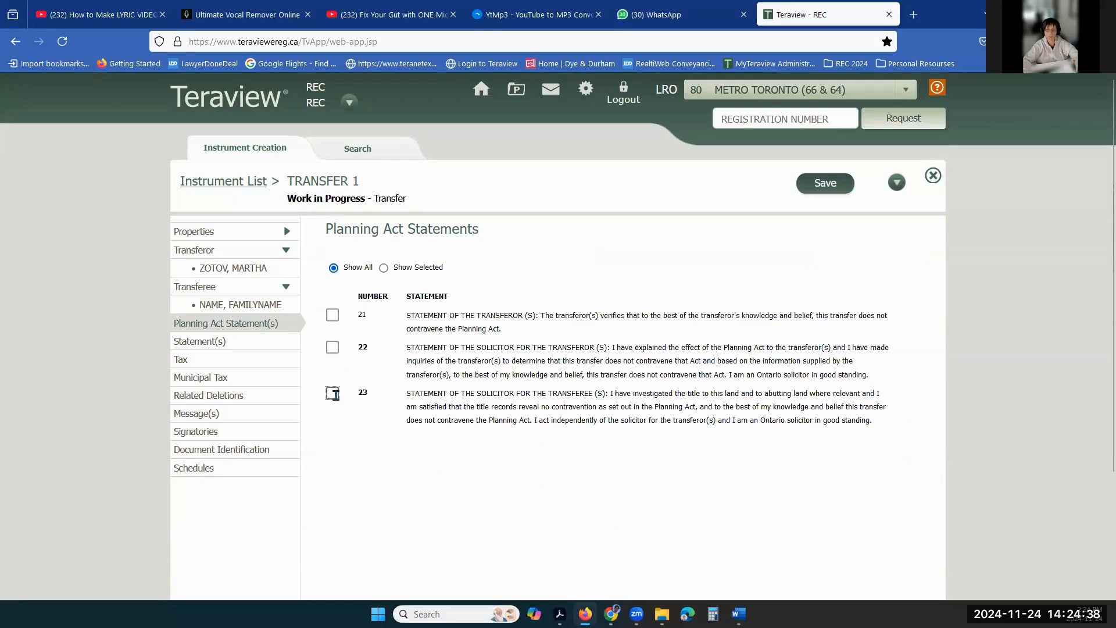
left_click(210, 347)
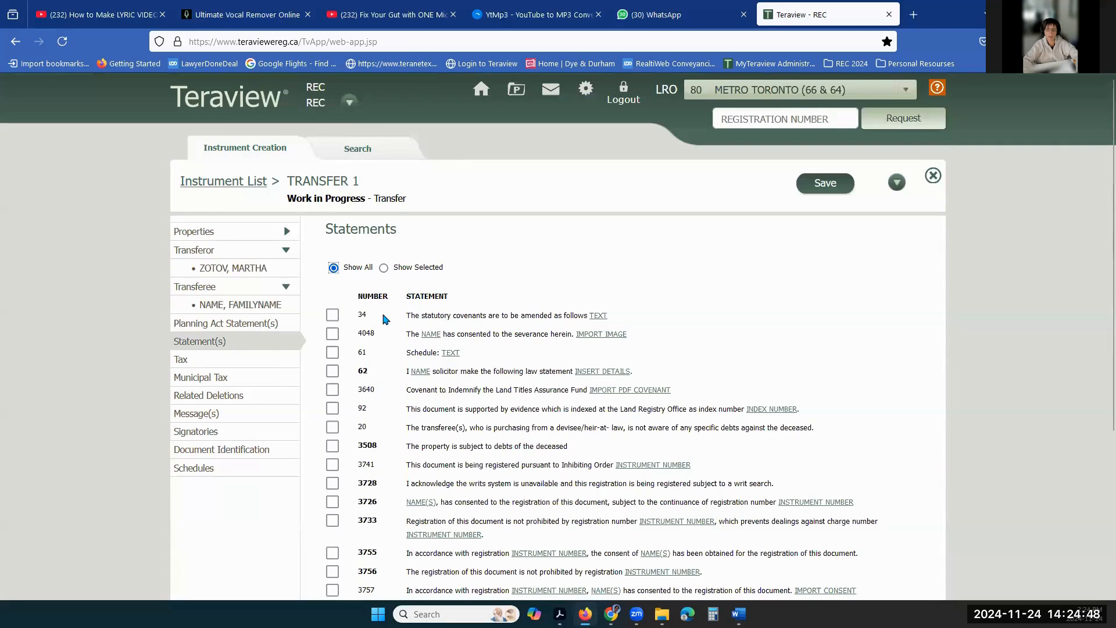
left_click(181, 360)
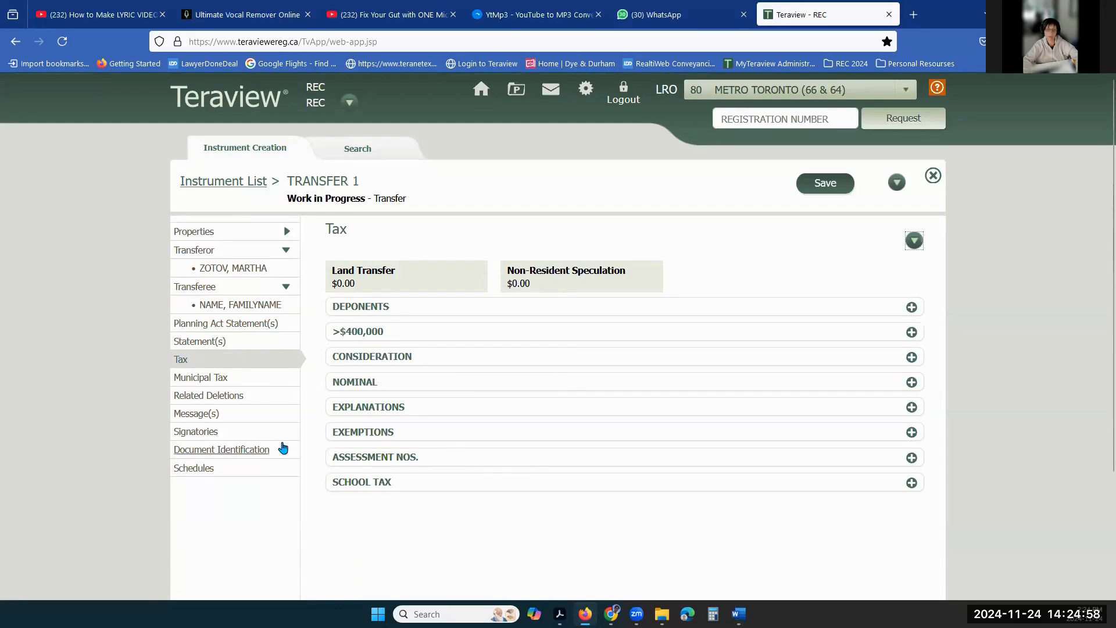
- Start a message draft referencing TRANSFER 1 and discard it without sending
left_click(196, 414)
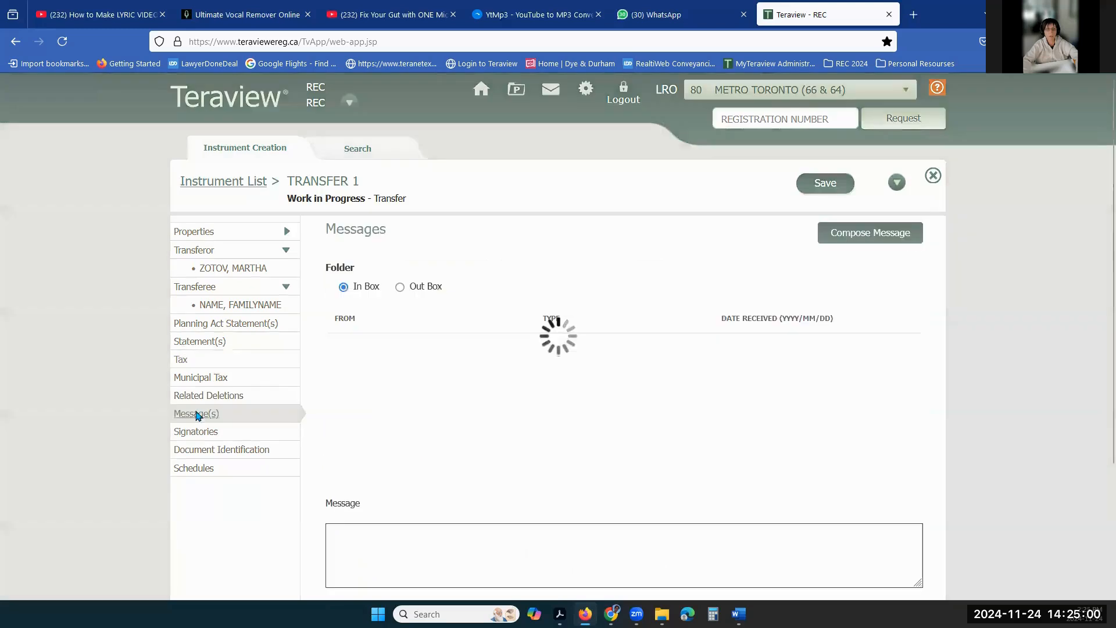
left_click(849, 241)
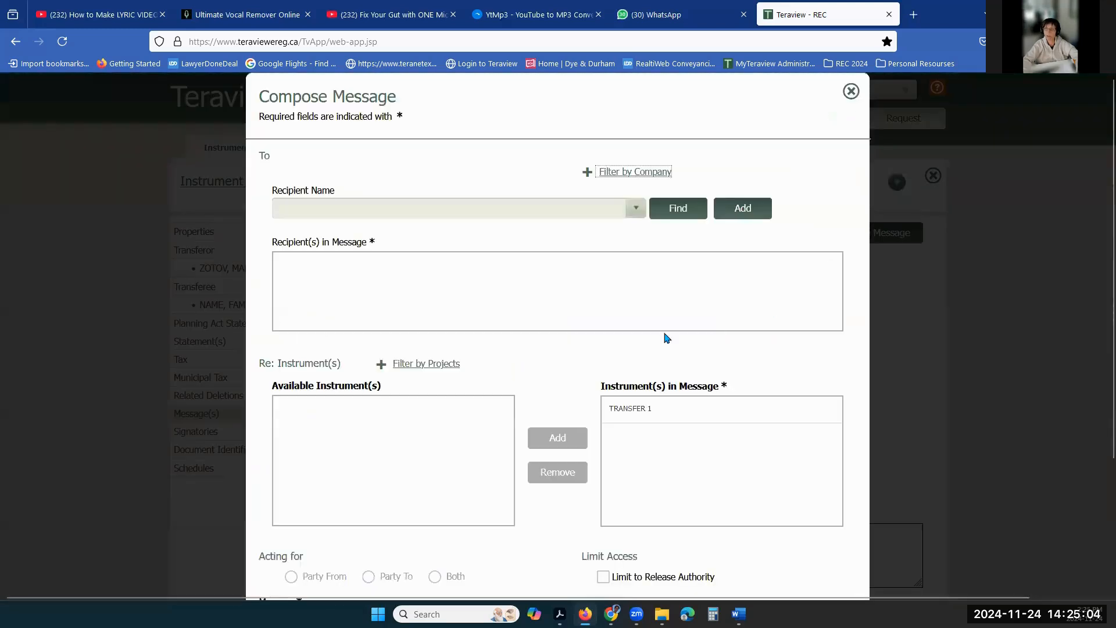
left_click(643, 411)
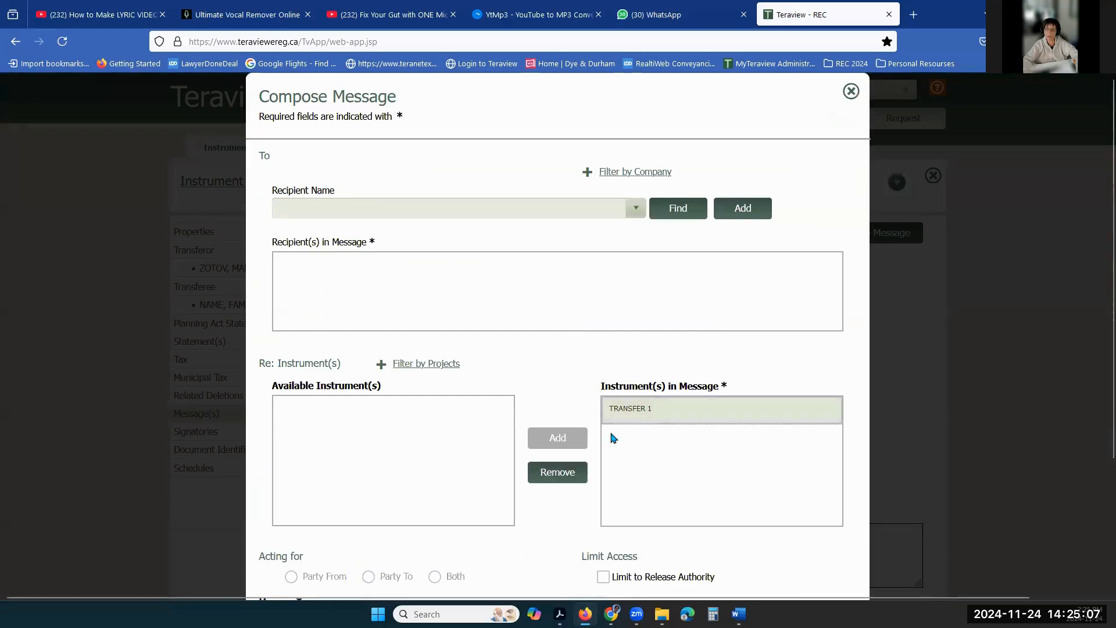
left_click(849, 91)
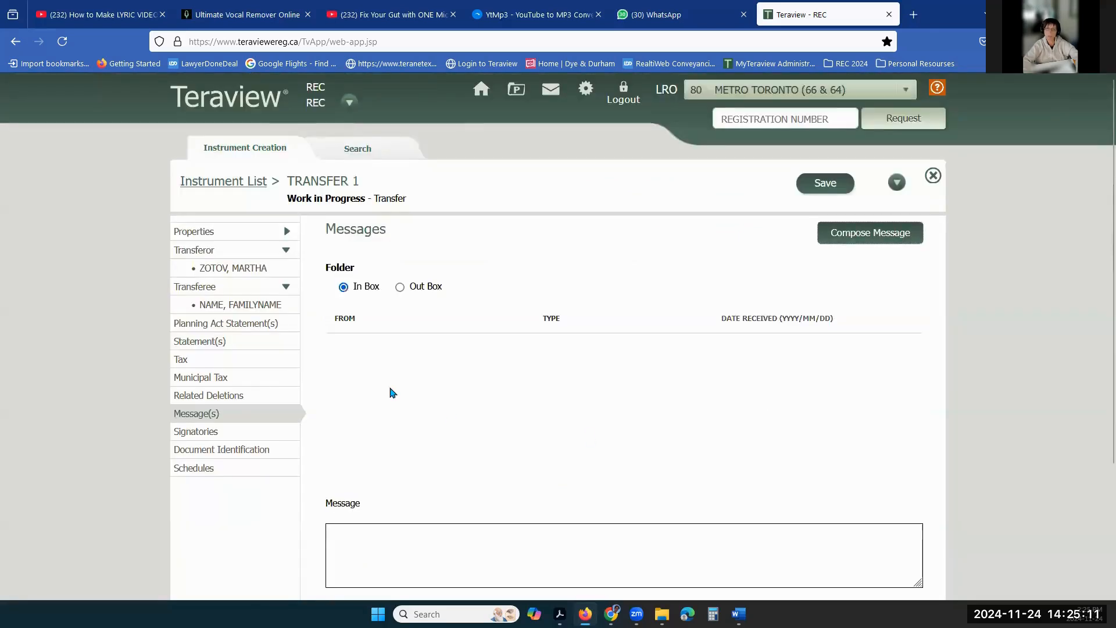
left_click(199, 459)
left_click(391, 279)
key("BackSpace")
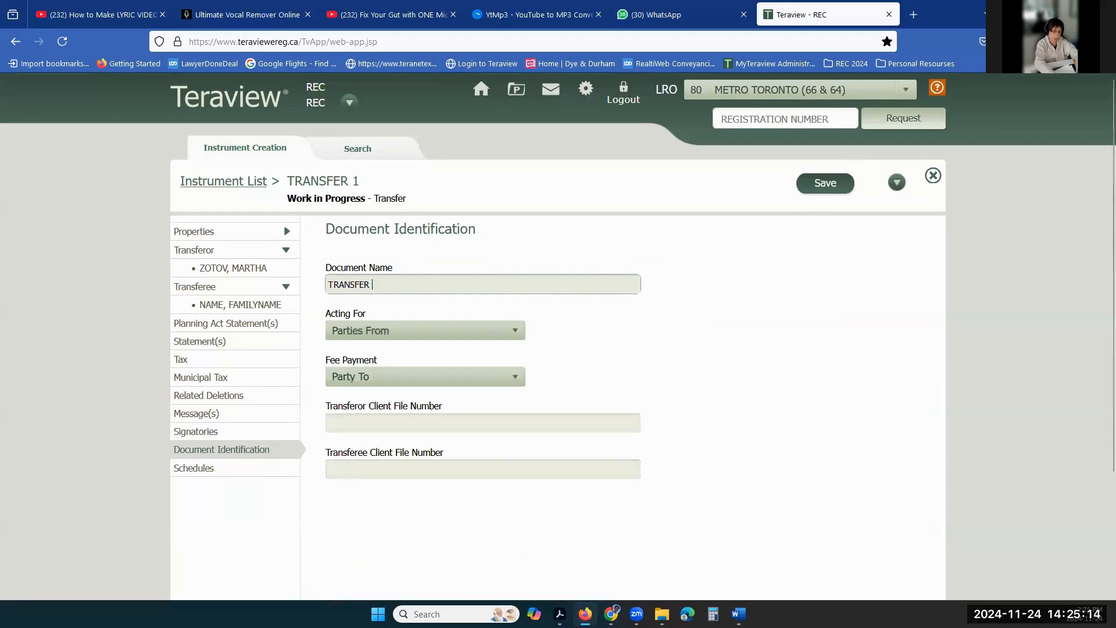
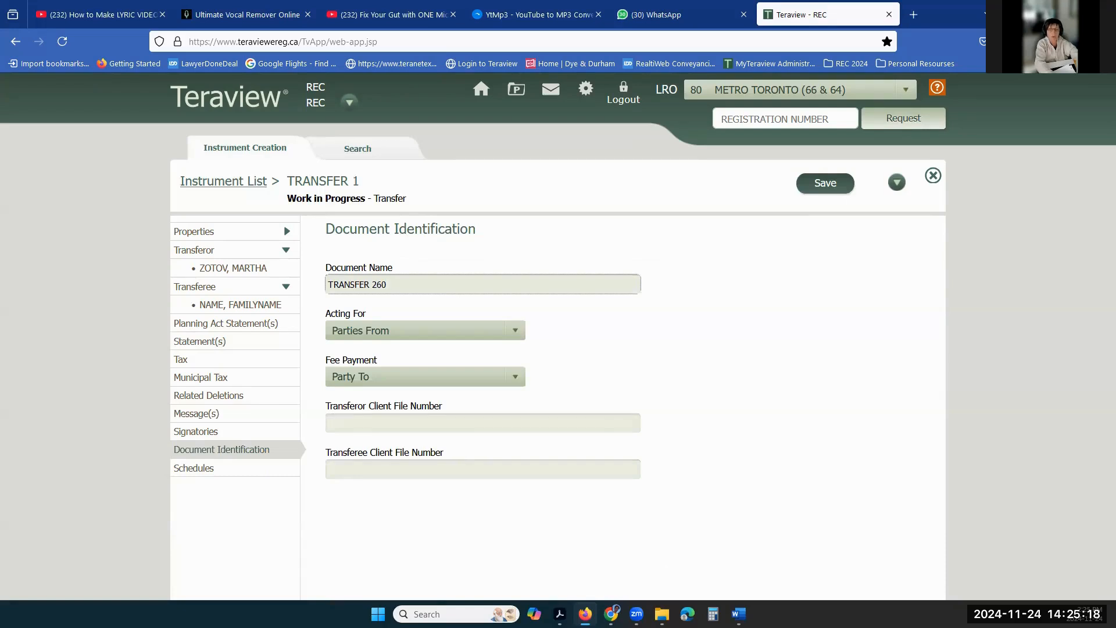
left_click(831, 190)
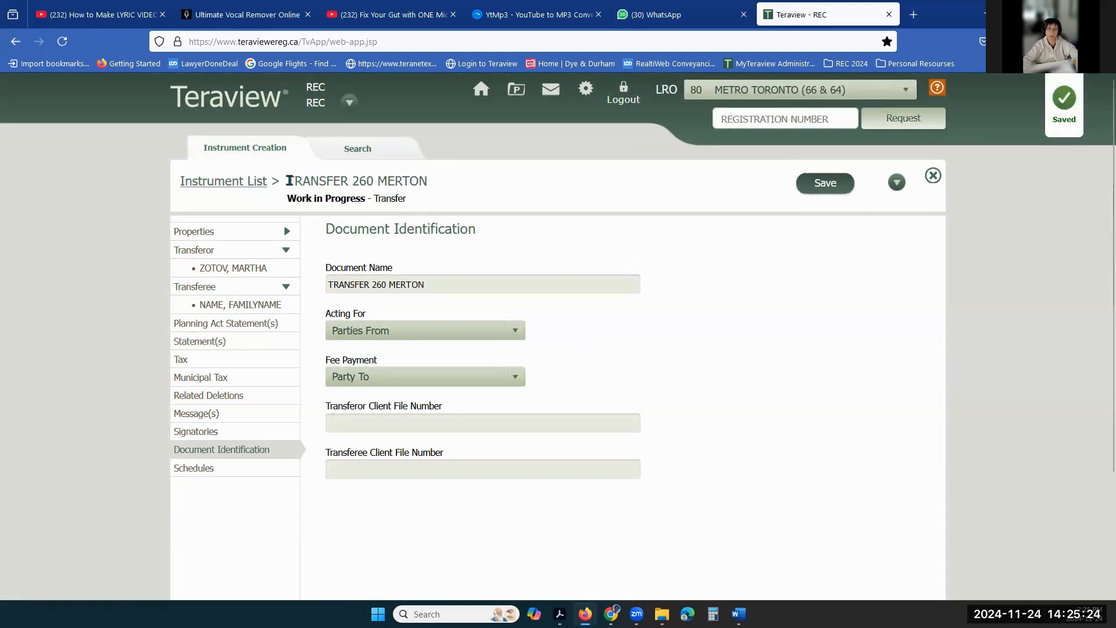
- Start a new message draft for the renamed transfer from its Messages page
left_click_drag(289, 181, 435, 189)
left_click(450, 200)
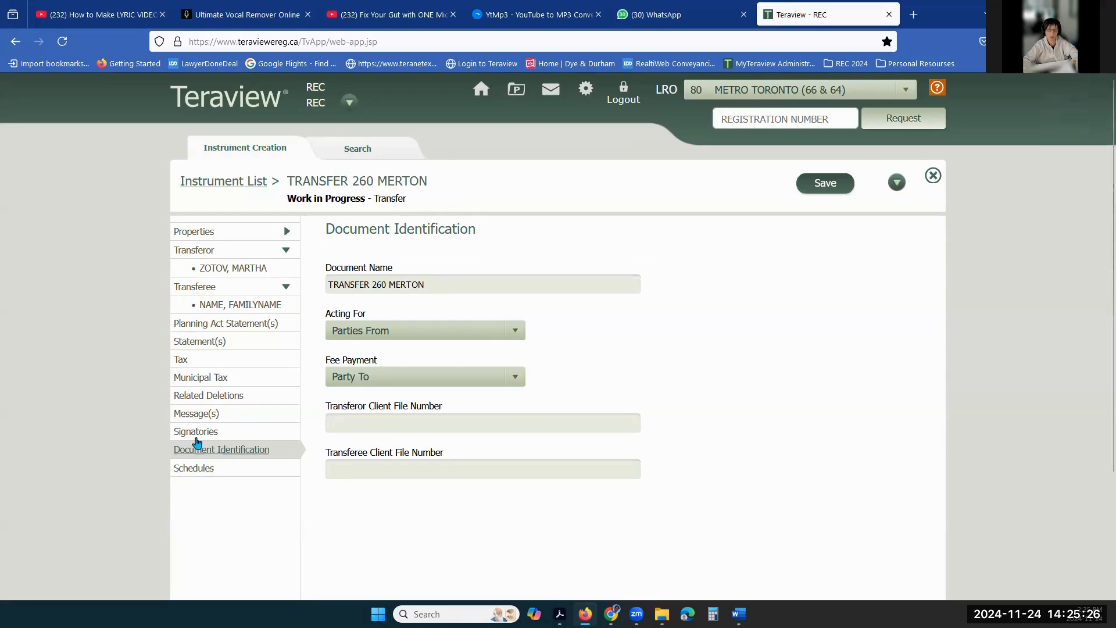
left_click(200, 413)
left_click(842, 232)
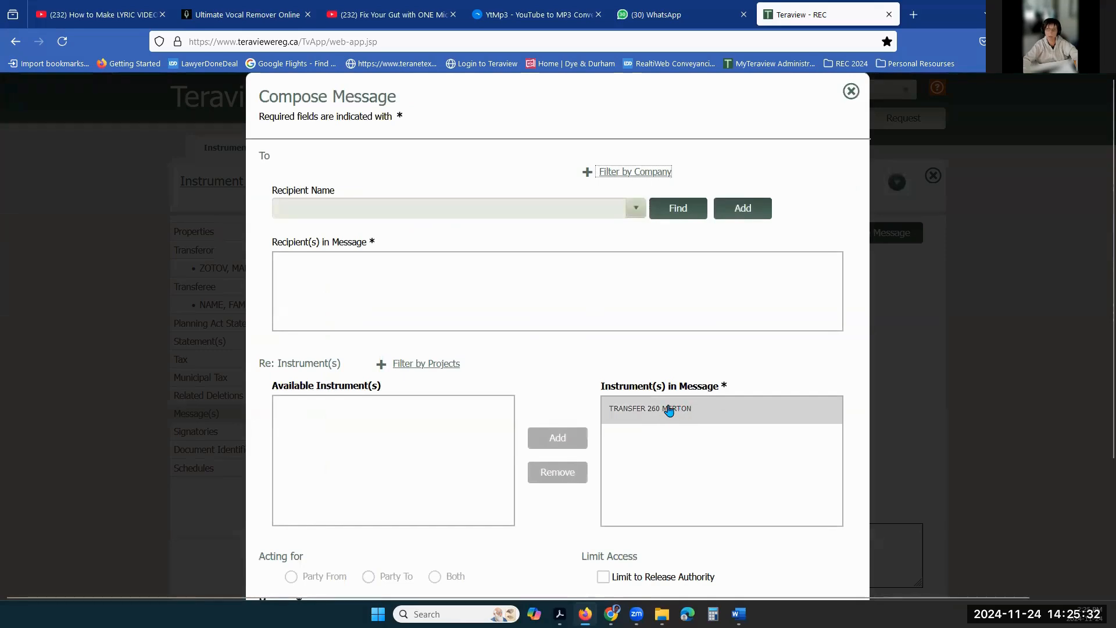
- Search recipients by surname using the % wildcard and add the matching law-firm recipient
left_click(527, 209)
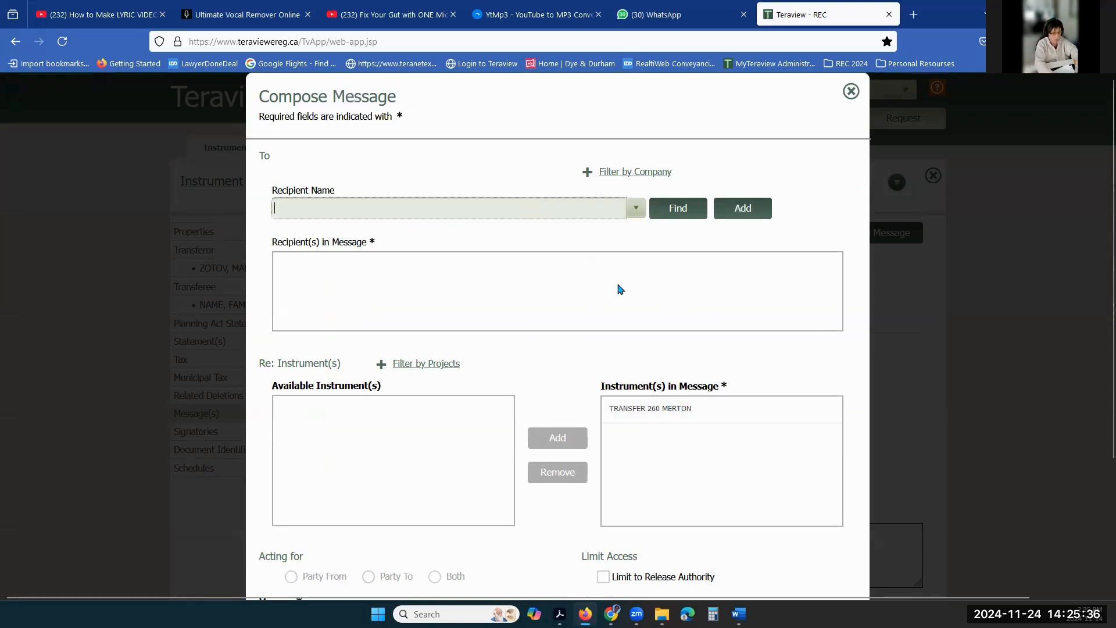
type("%ZOTOV")
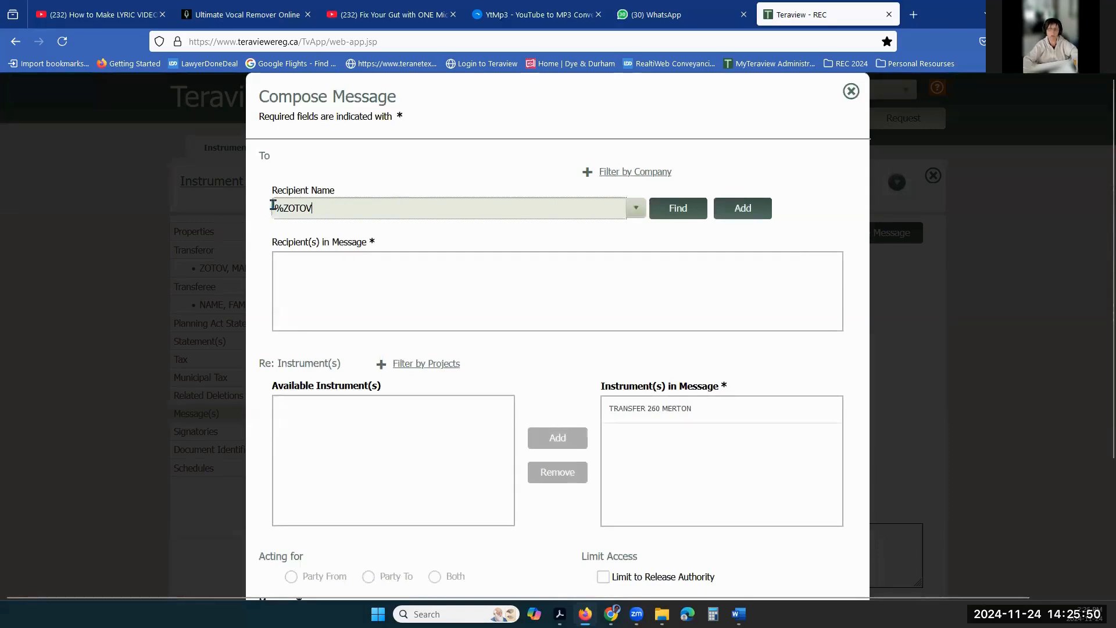
mouse_move(284, 208)
left_mouse_down()
mouse_move(338, 209)
mouse_move(284, 206)
left_mouse_up()
left_click(339, 209)
type("FRIDM")
key("BackSpace")
type("DMAN")
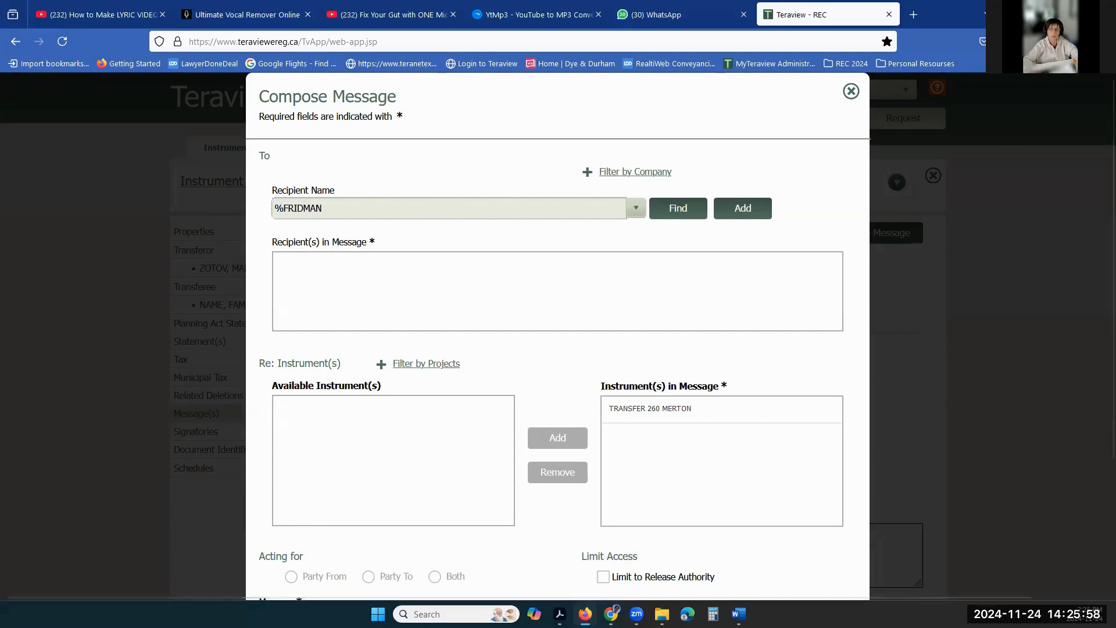
left_click(683, 215)
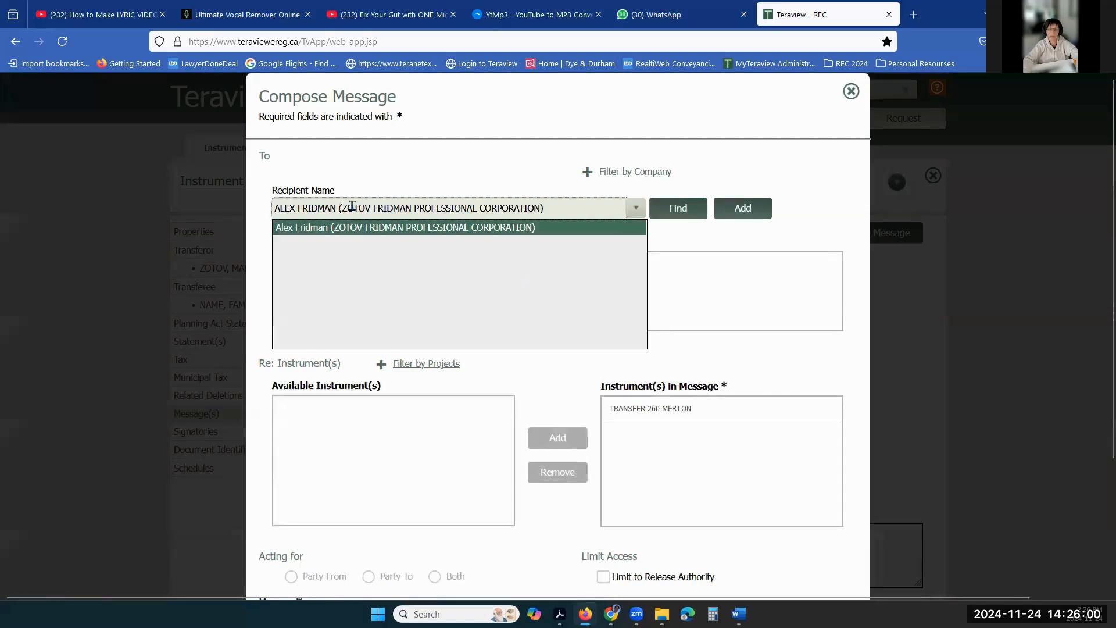
left_click(357, 229)
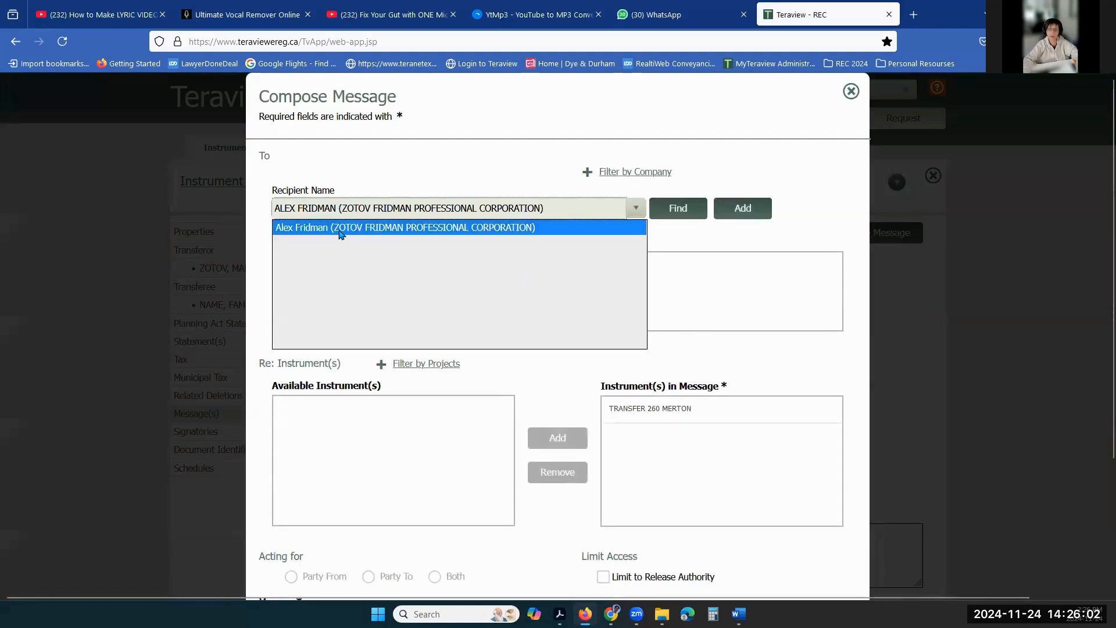
left_click(321, 233)
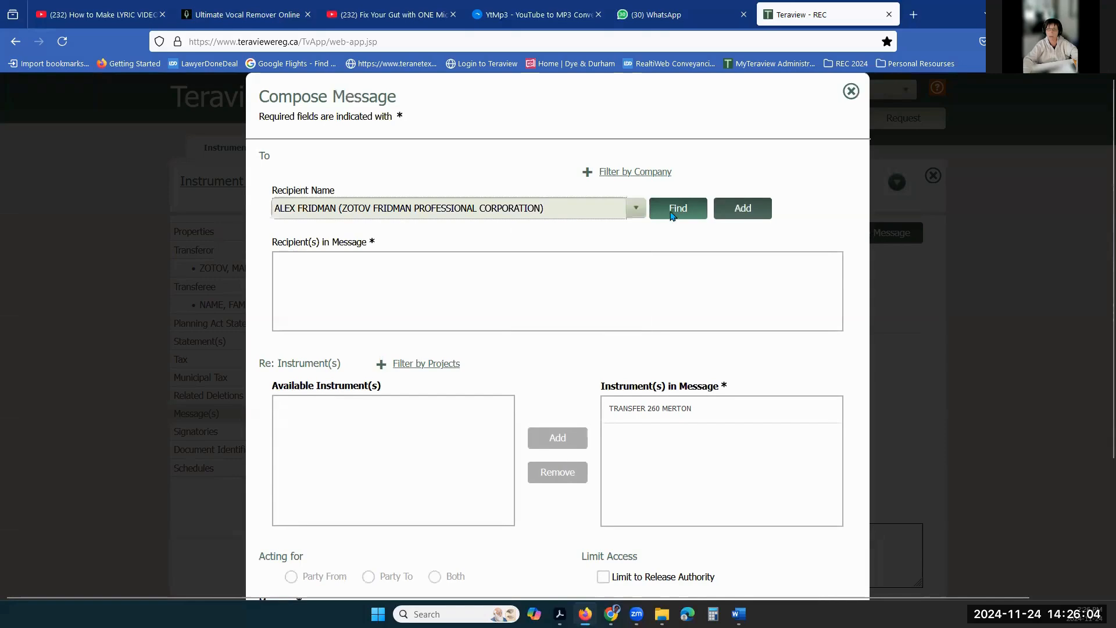
left_click(741, 208)
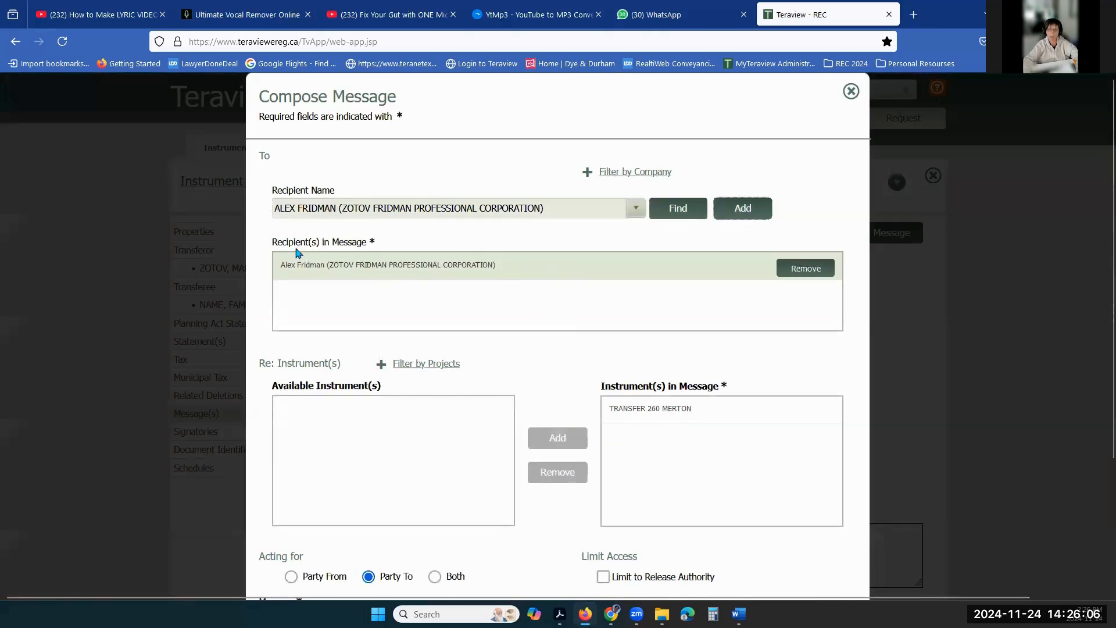
left_click_drag(278, 241, 370, 246)
left_click(381, 275)
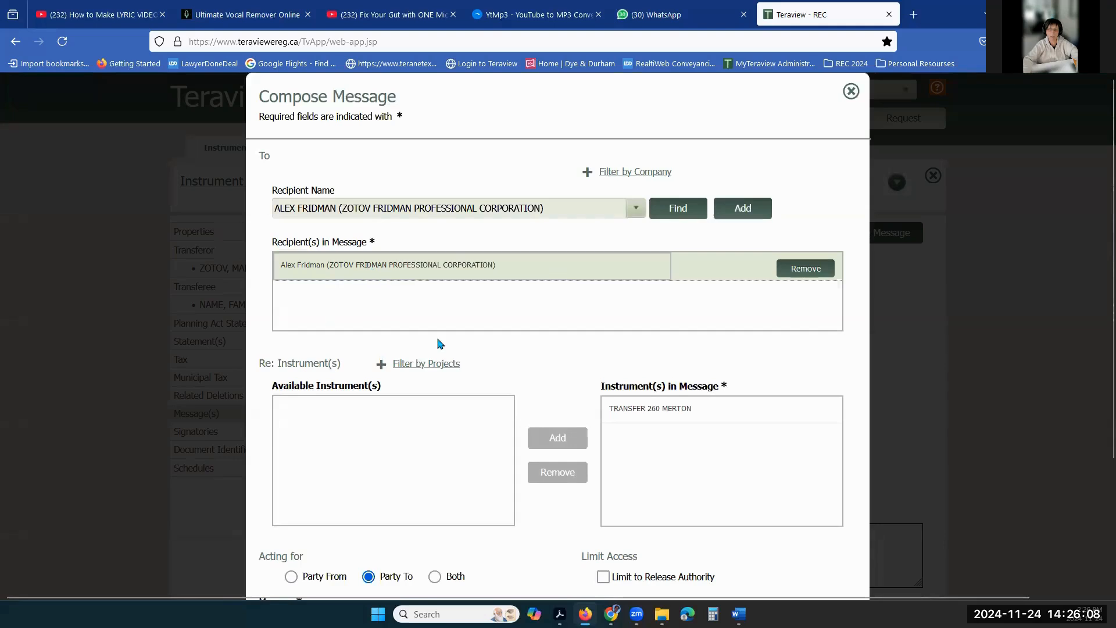
left_click(650, 410)
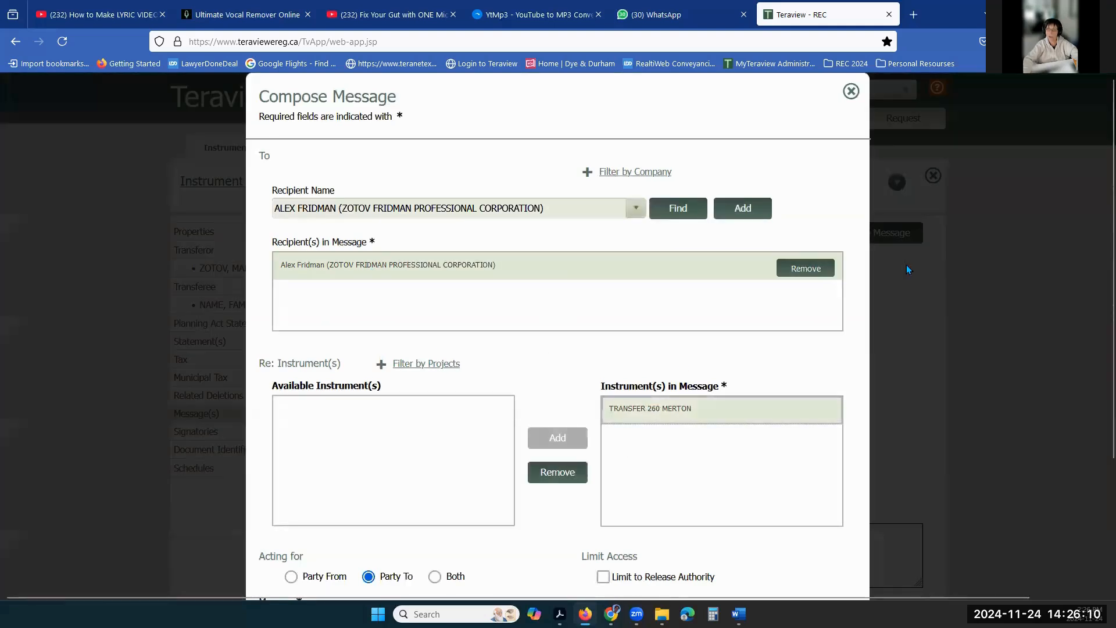
scroll(585, 374, "down", 3)
left_click(449, 476)
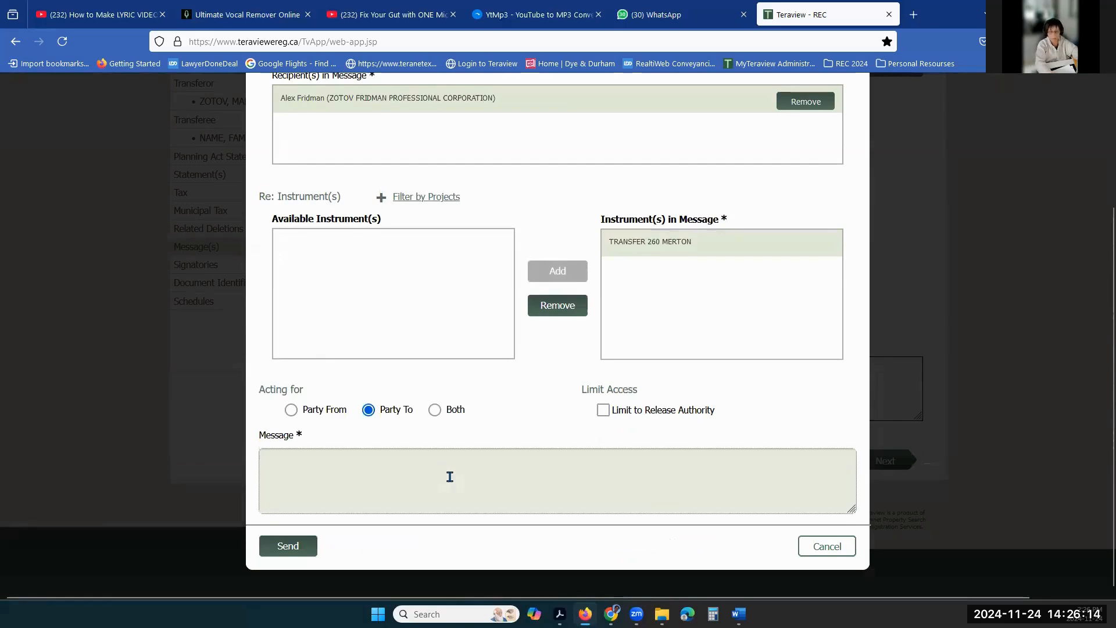
type("Transfer from")
key("BackSpace")
key("BackSpace")
key("BackSpace")
key("BackSpace")
key("BackSpace")
key("BackSpace")
key("BackSpace")
key("BackSpace")
key("BackSpace")
type("Zotov s/to Name")
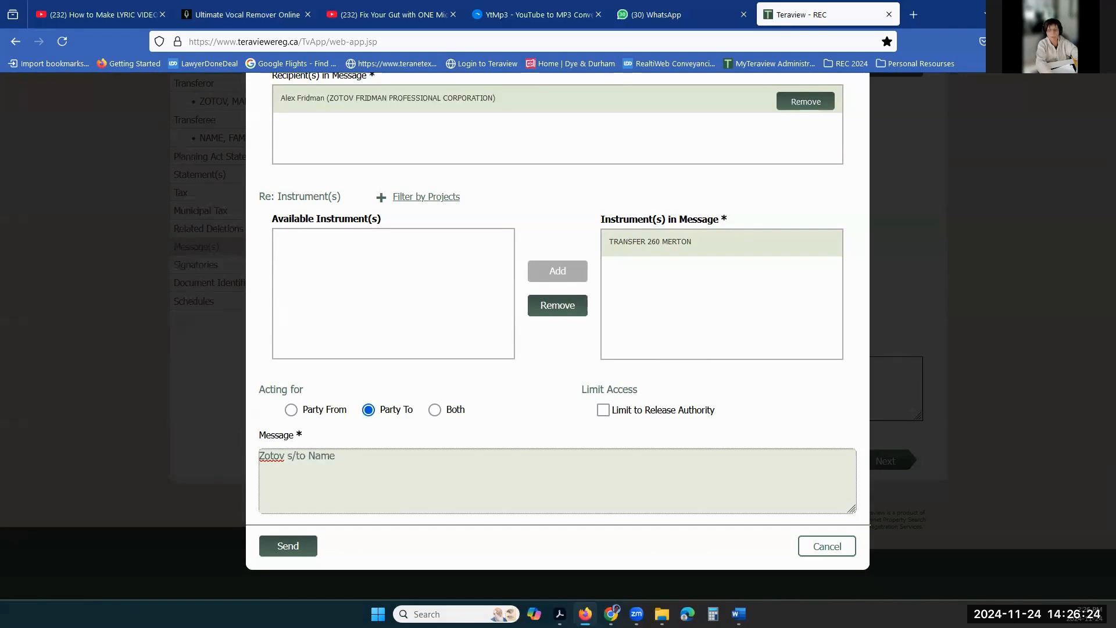
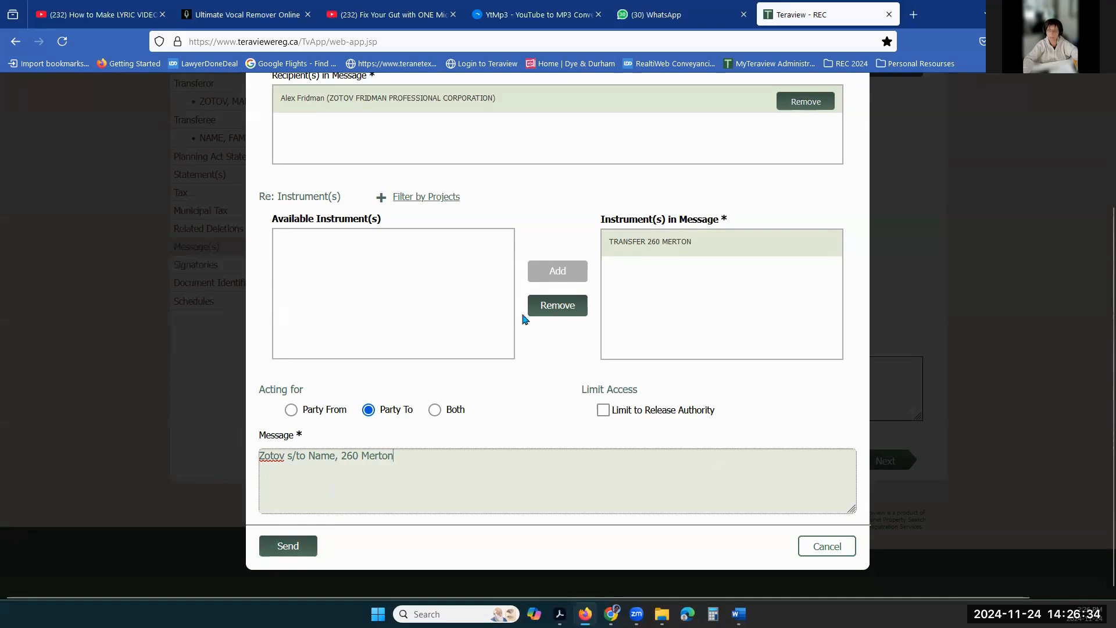
- Discard the drafted message without sending it
scroll(547, 335, "up", 3)
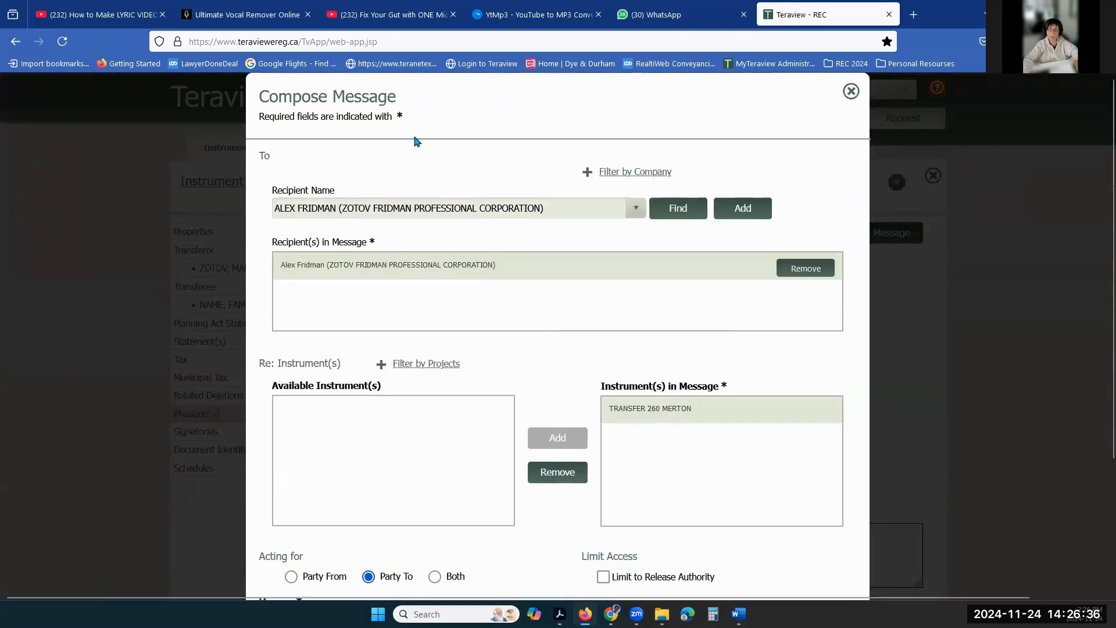
double_click(336, 96)
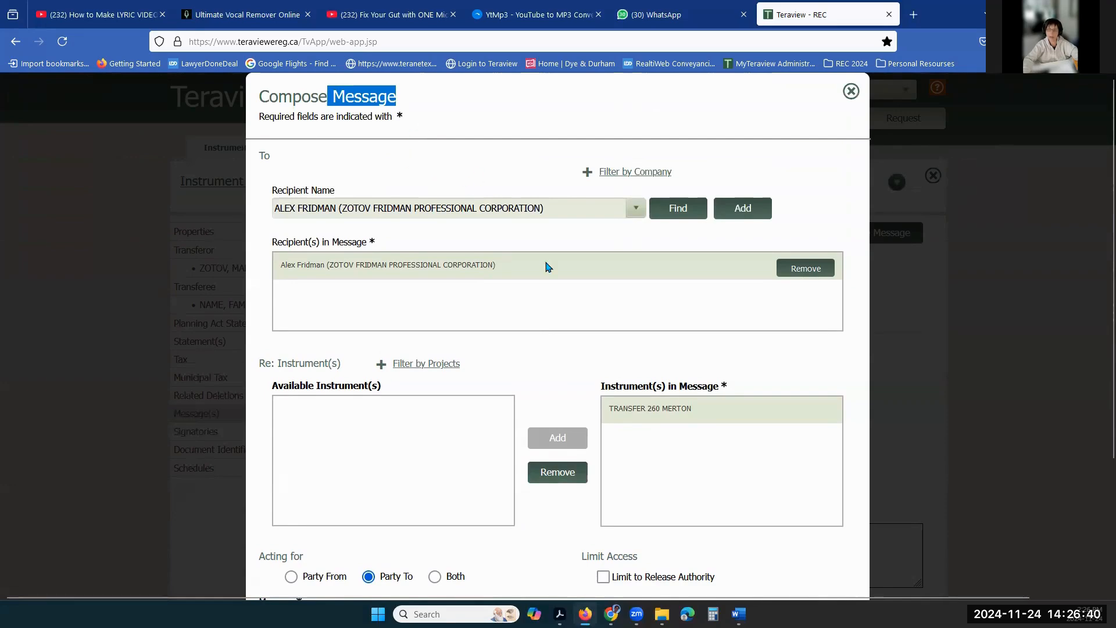
scroll(702, 340, "down", 3)
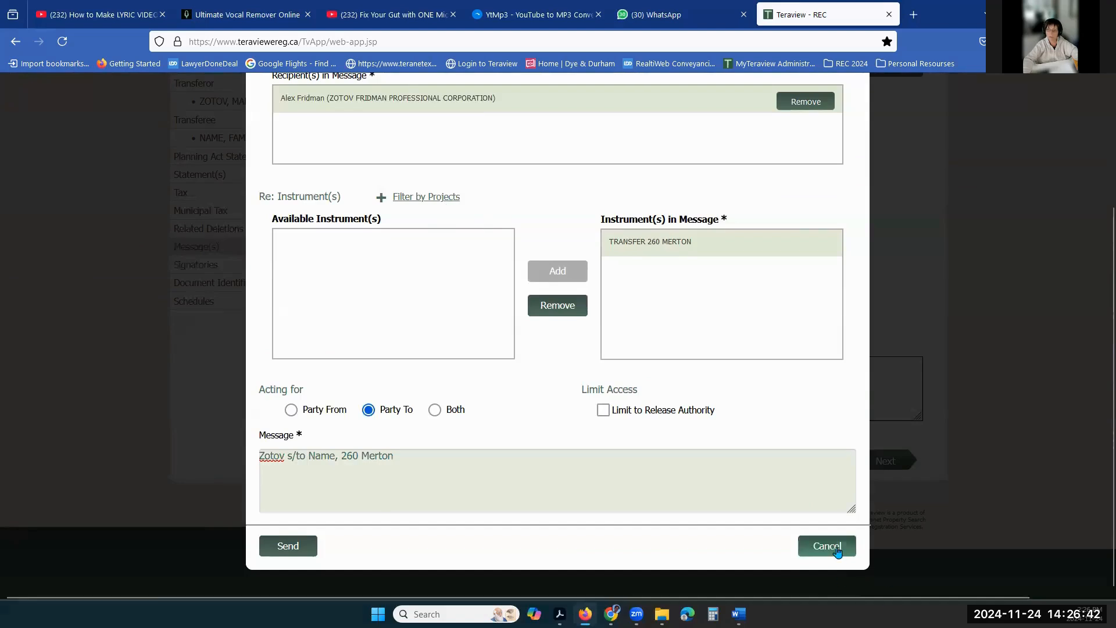
left_click(826, 546)
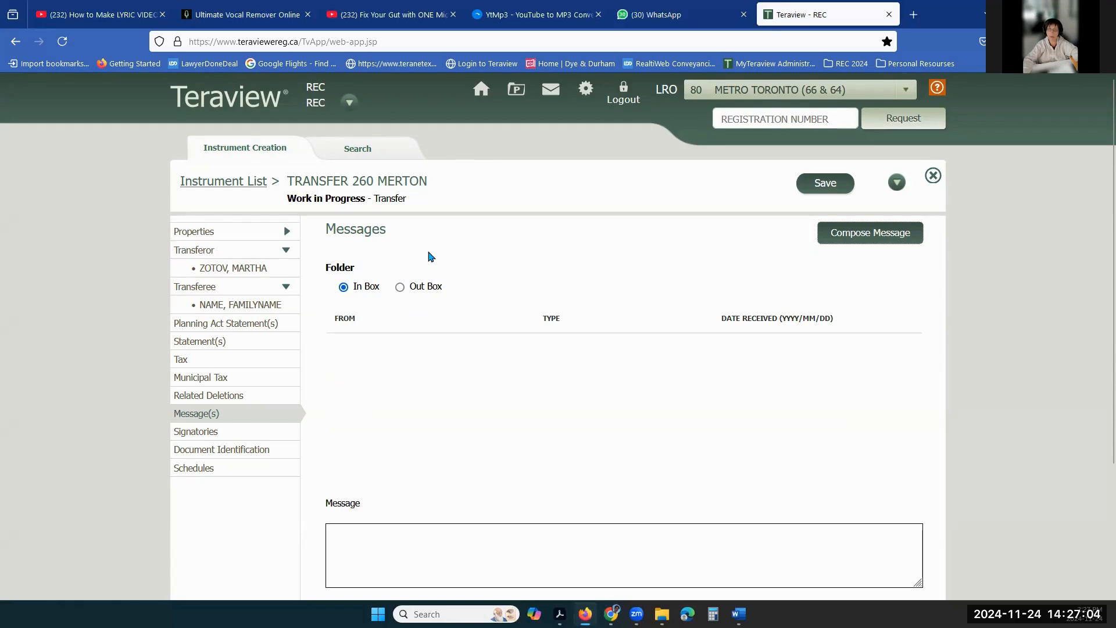
left_click(846, 187)
left_click(933, 175)
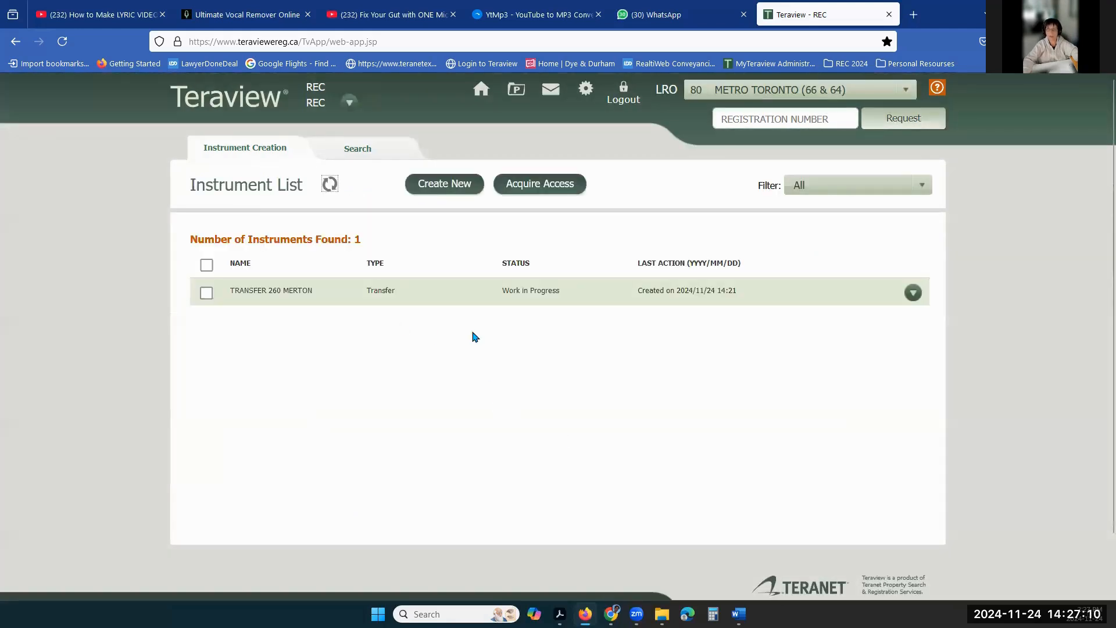